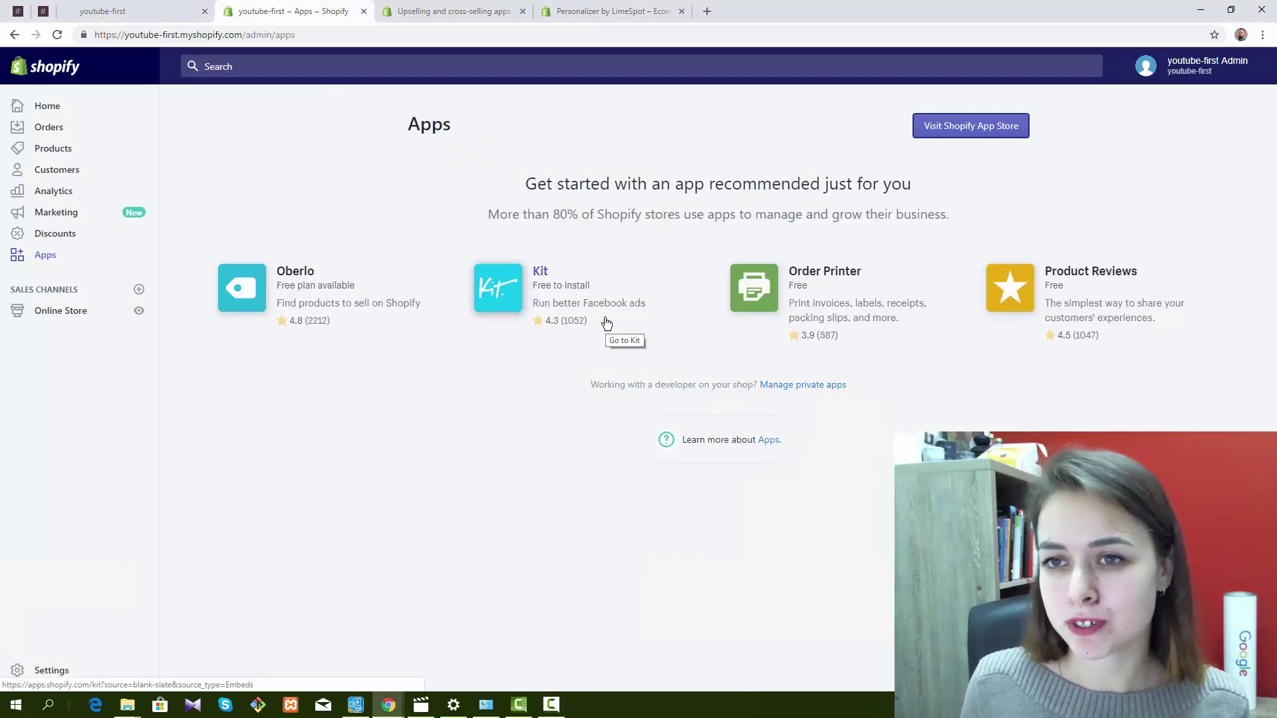
Step: Install the Personalizer by LimeSpot app on the store from its Shopify App Store listing
left_click(469, 11)
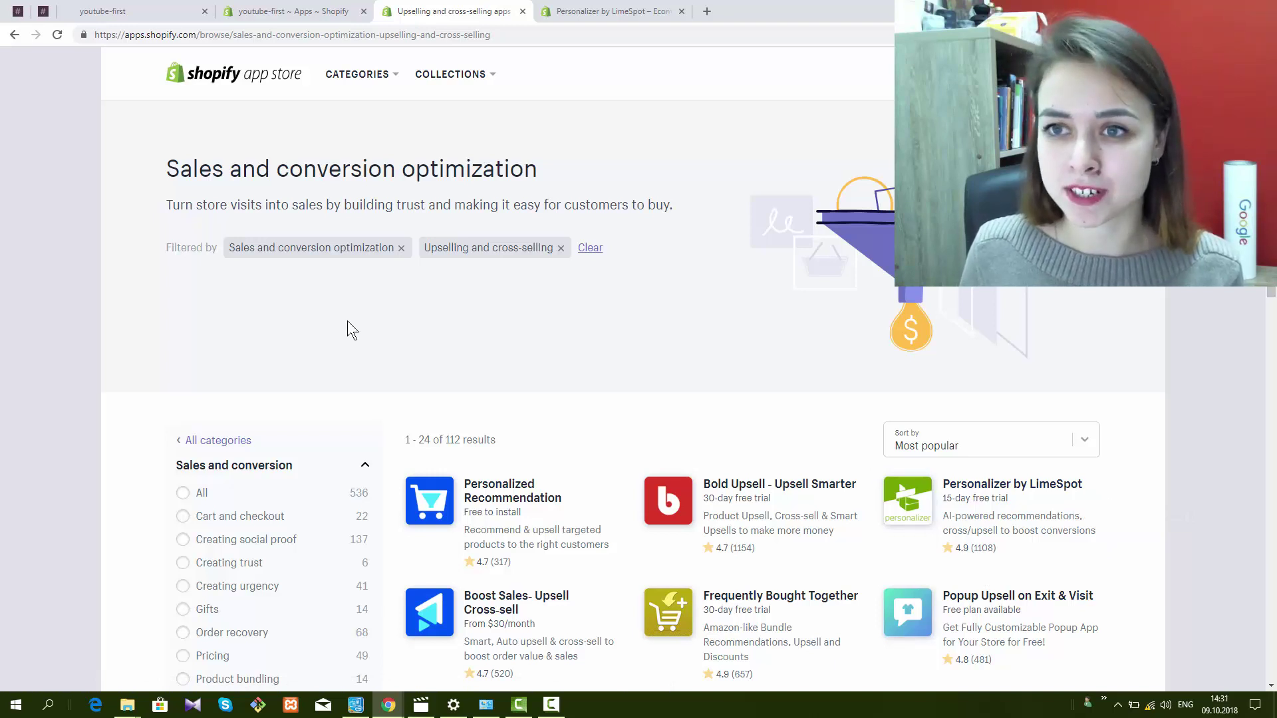
left_click(588, 13)
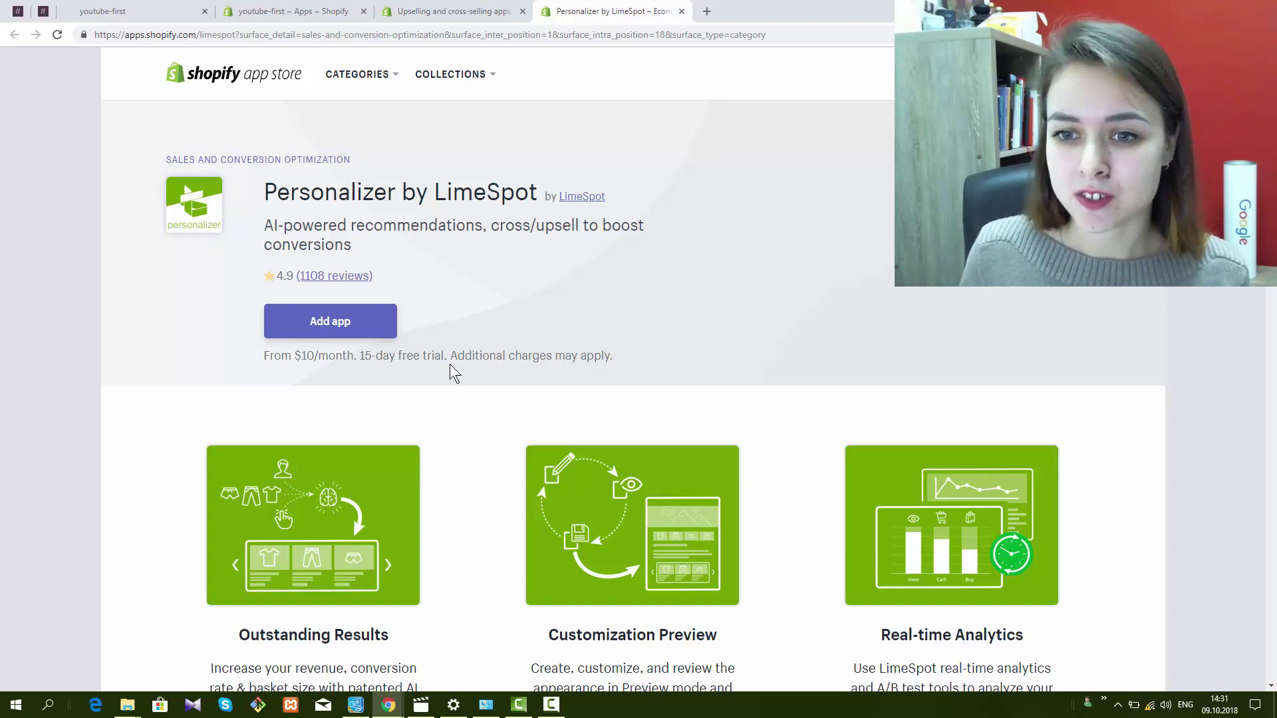
left_click(390, 331)
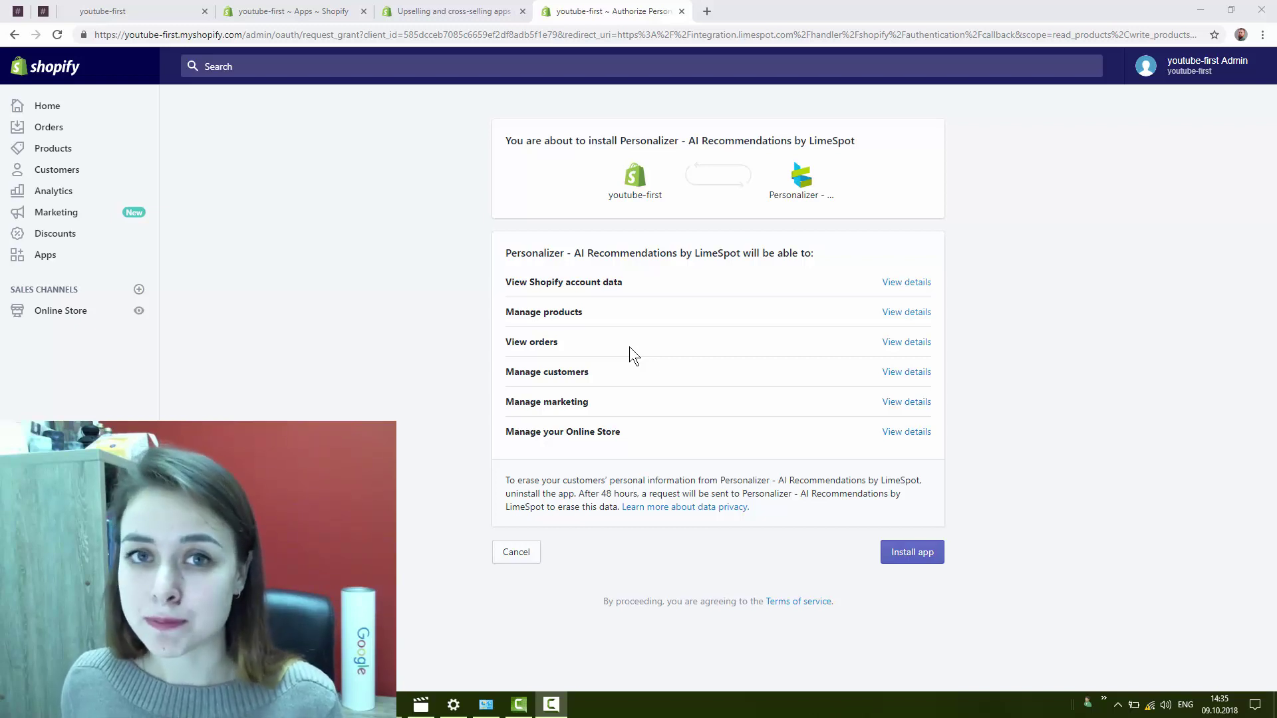
left_click(917, 559)
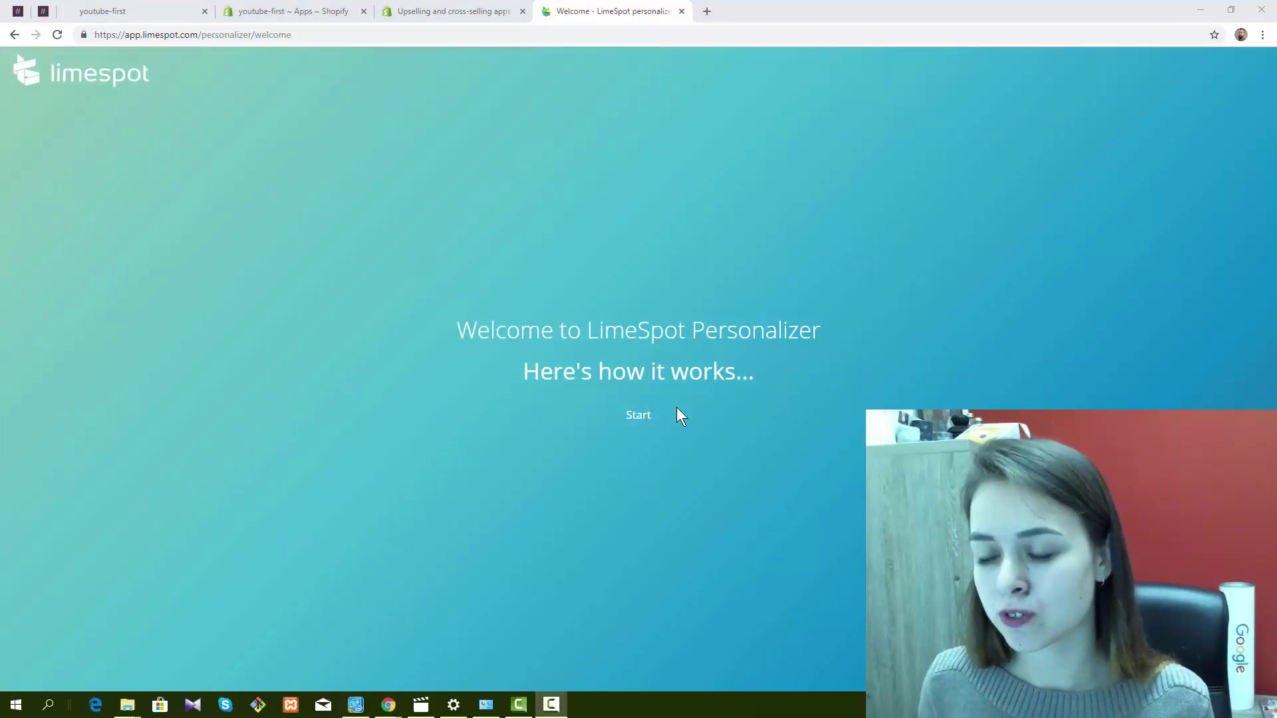
Step: Start the LimeSpot Personalizer introduction and go through all its slides to the account details
left_click(632, 417)
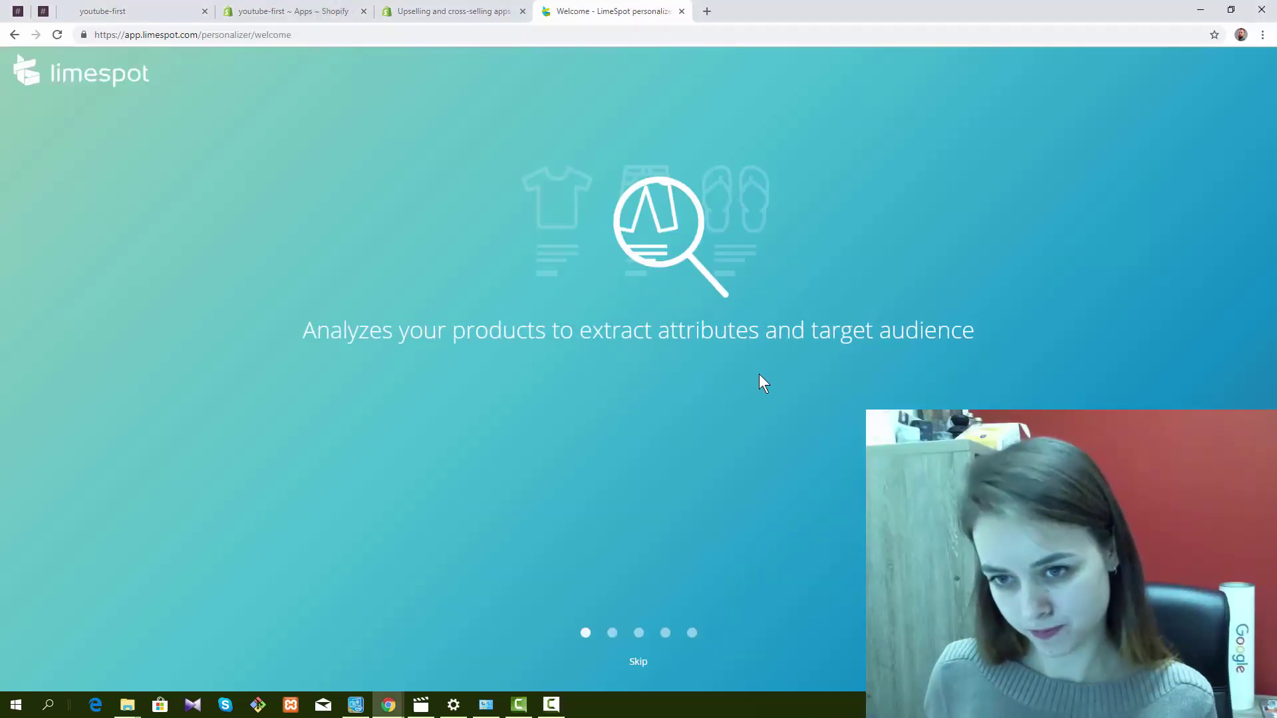
left_click(718, 633)
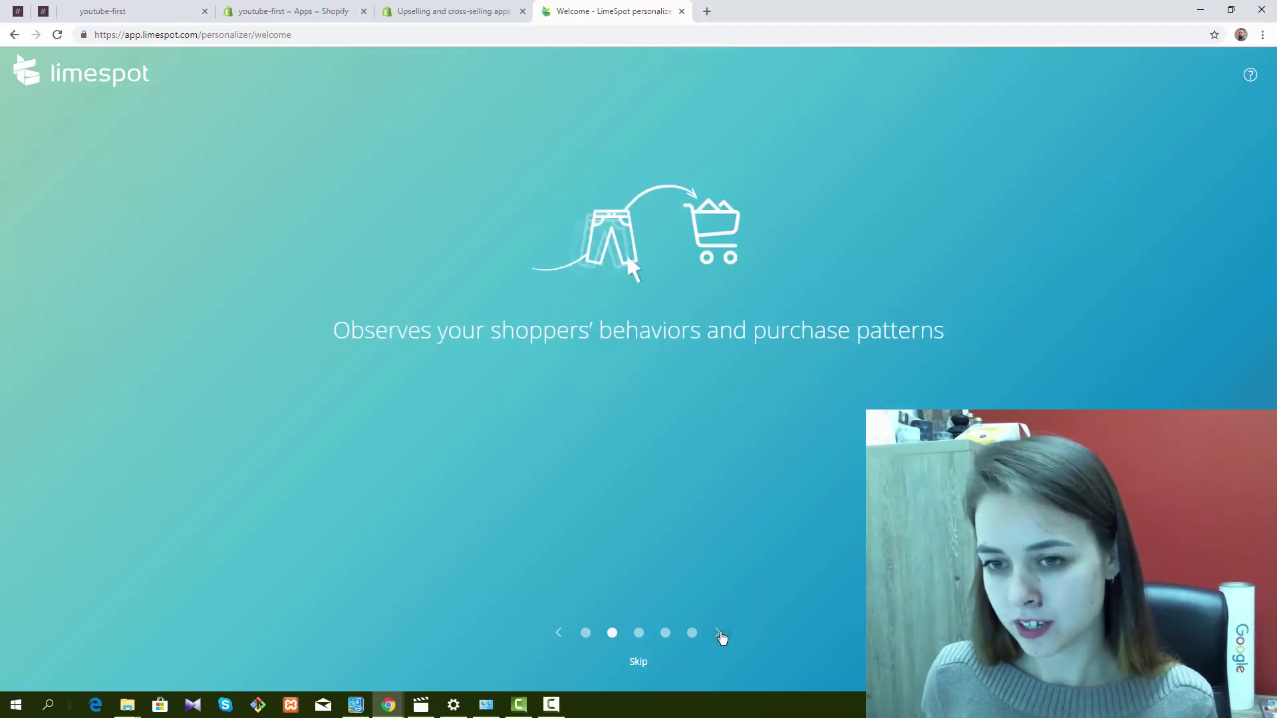
left_click(720, 635)
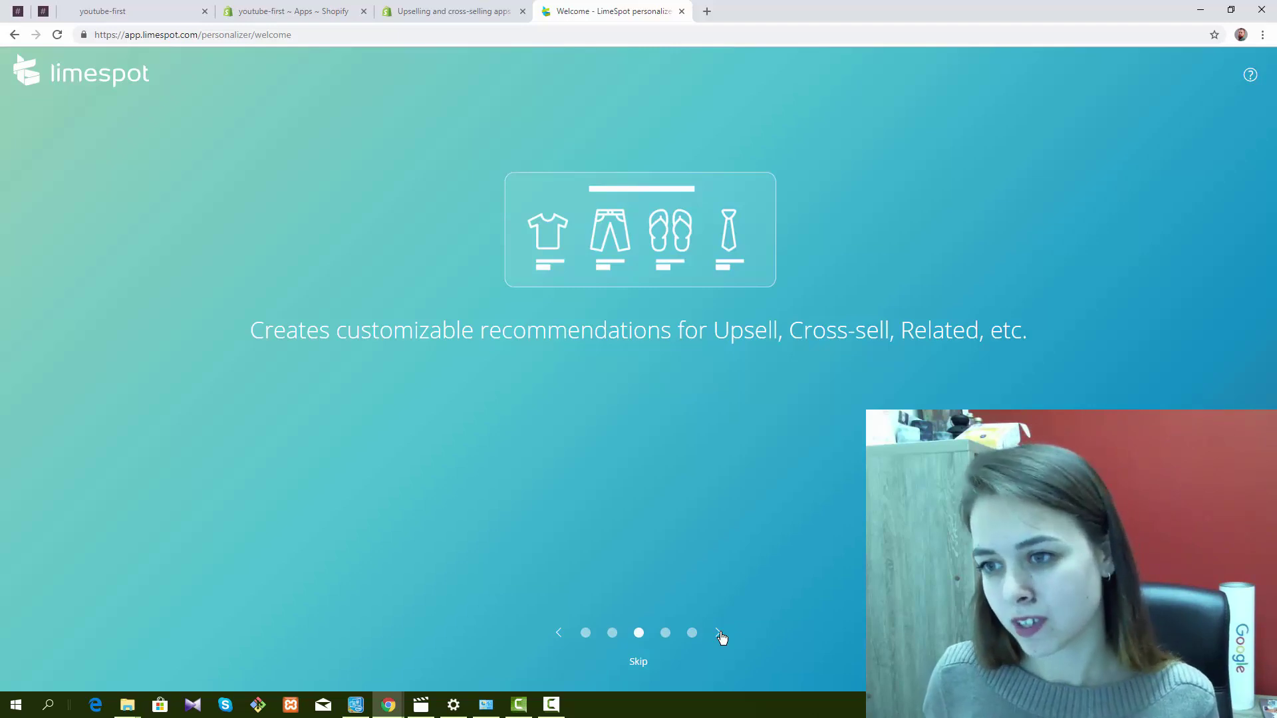
left_click(720, 635)
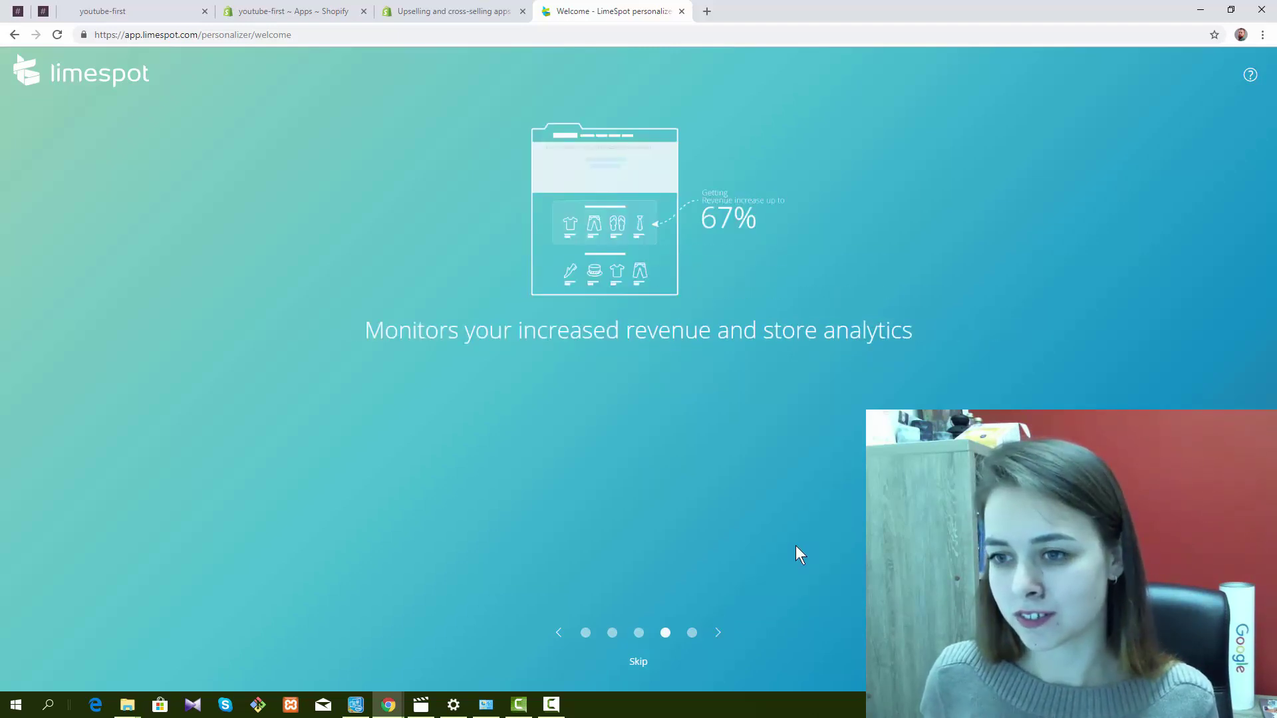
left_click(718, 636)
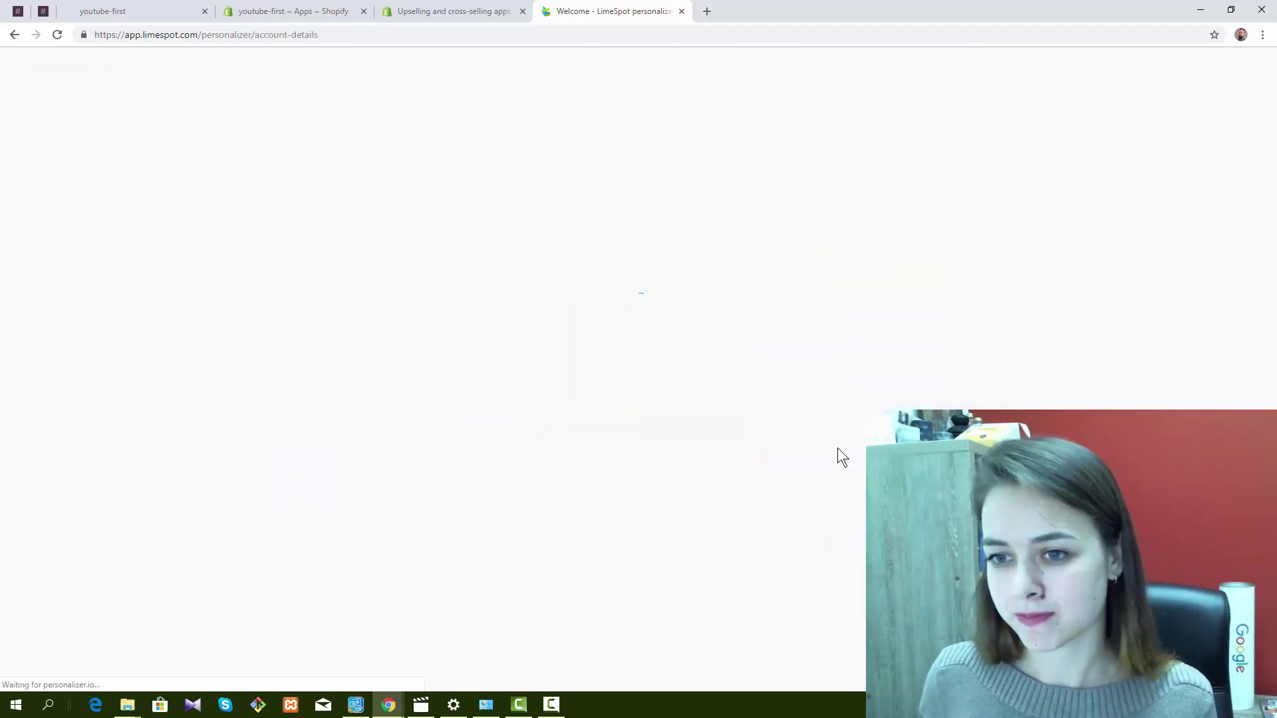
Step: Set the company size to 3-10 Employees and select the Food and Beverages business segment
left_click(665, 219)
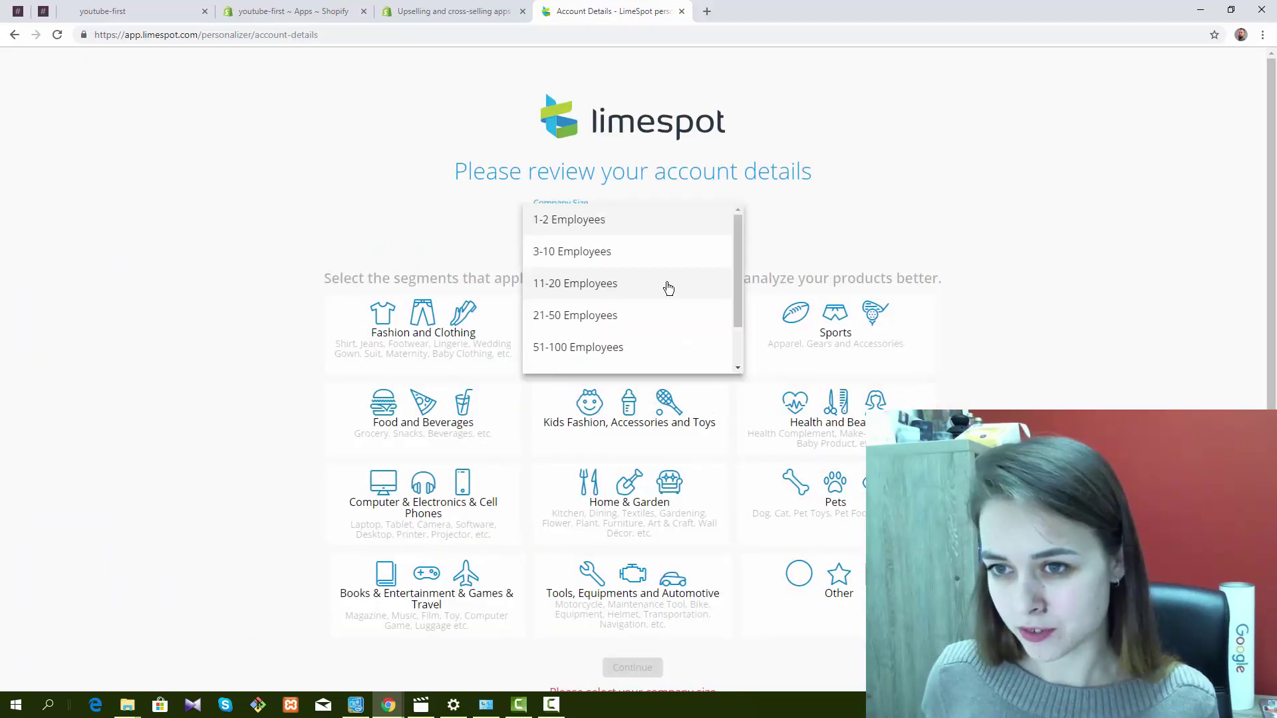
left_click(658, 254)
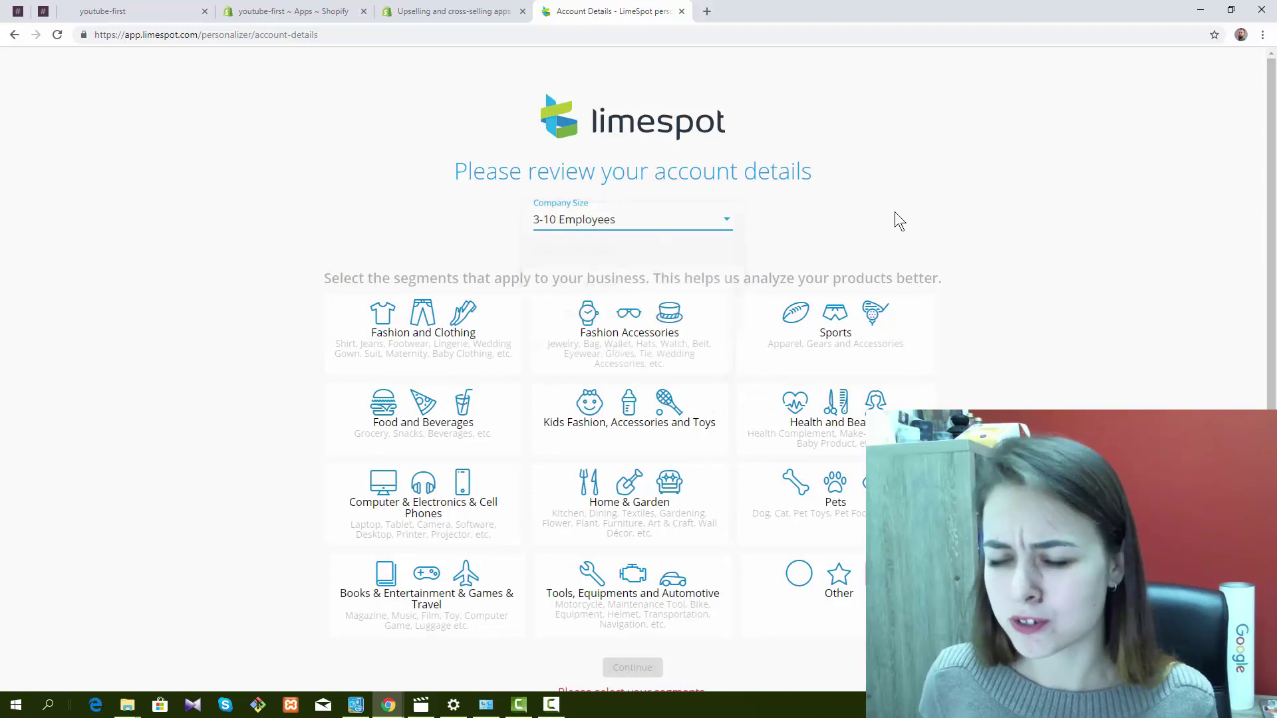
left_click(479, 412)
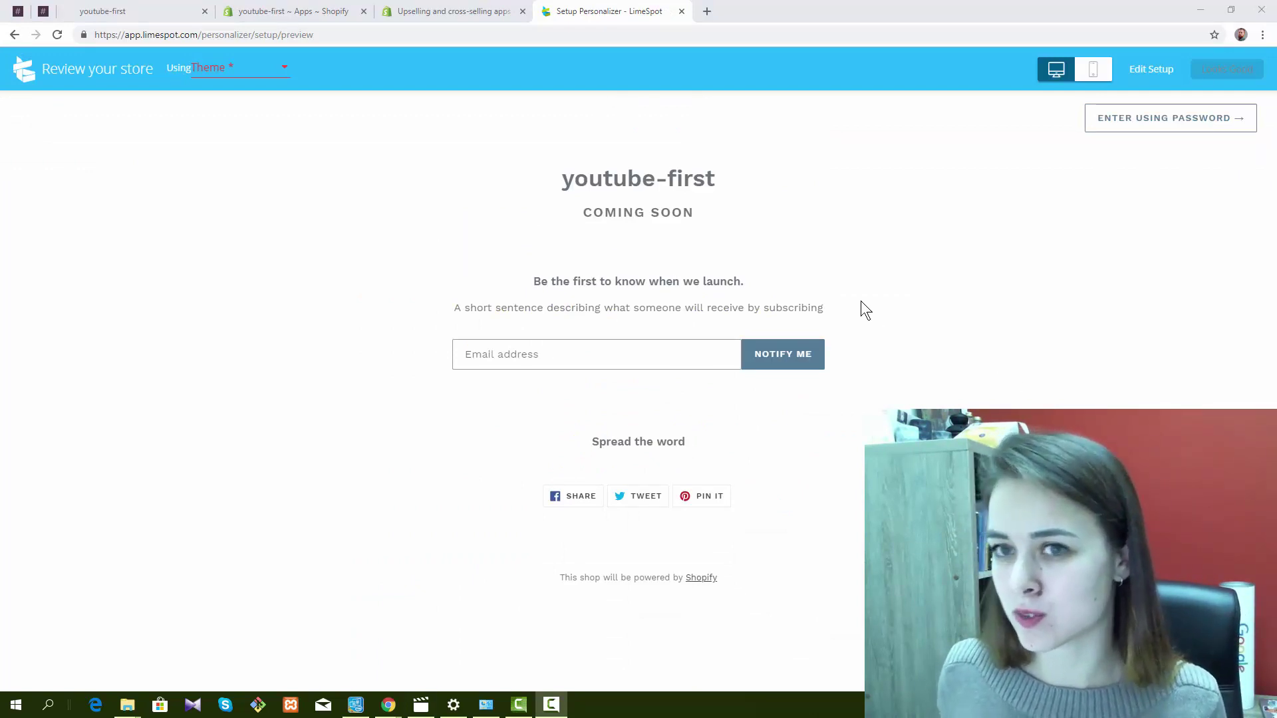
Step: Copy the storefront password from the Online Store preferences in the Shopify admin
left_click(302, 20)
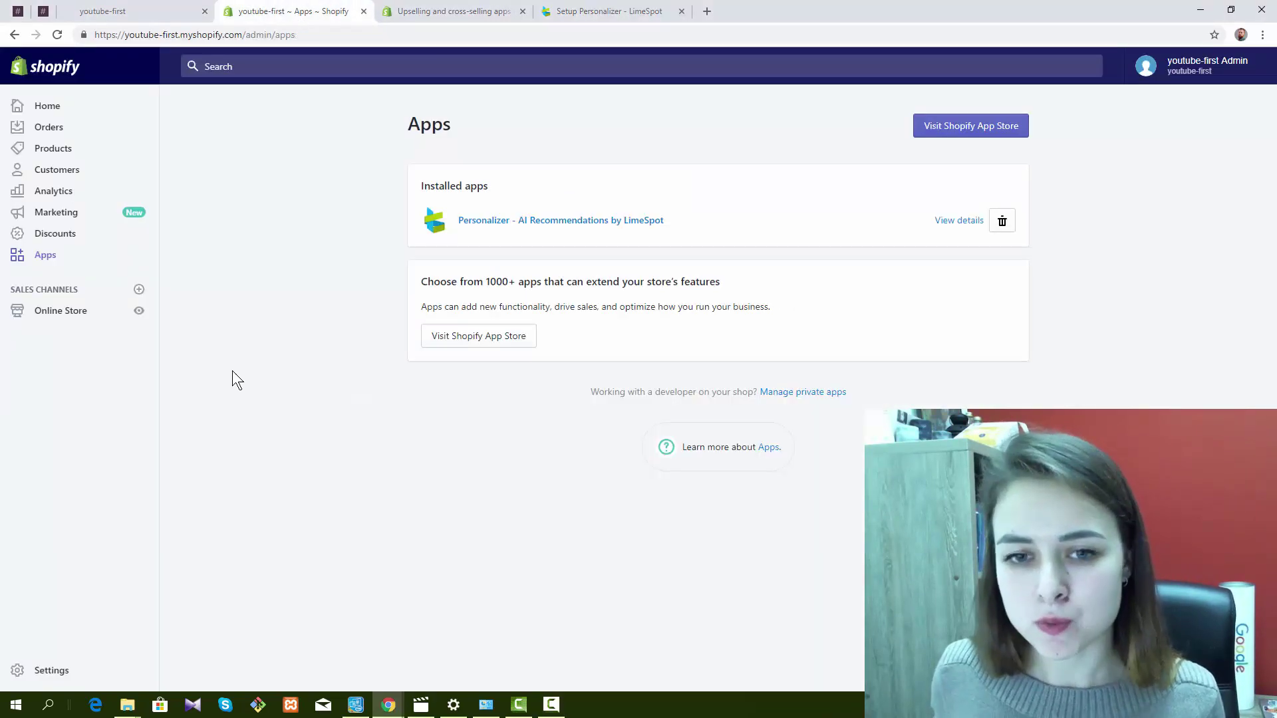
left_click(81, 320)
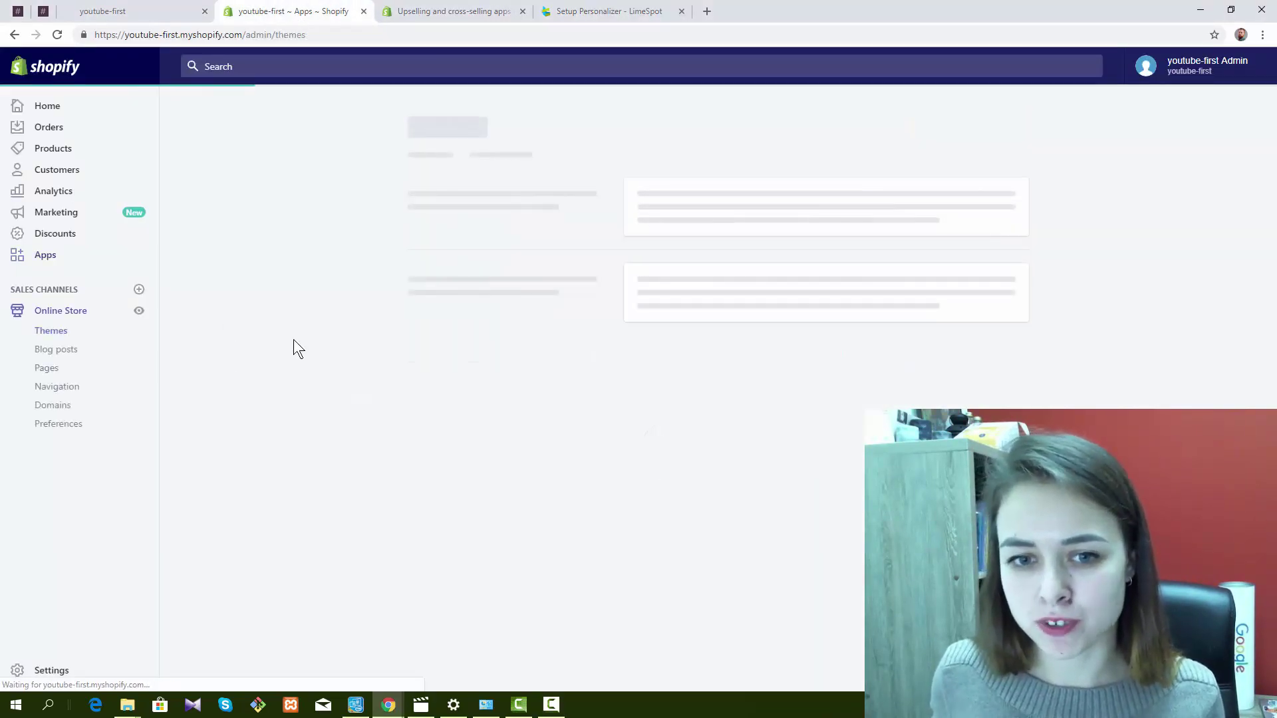
left_click(63, 424)
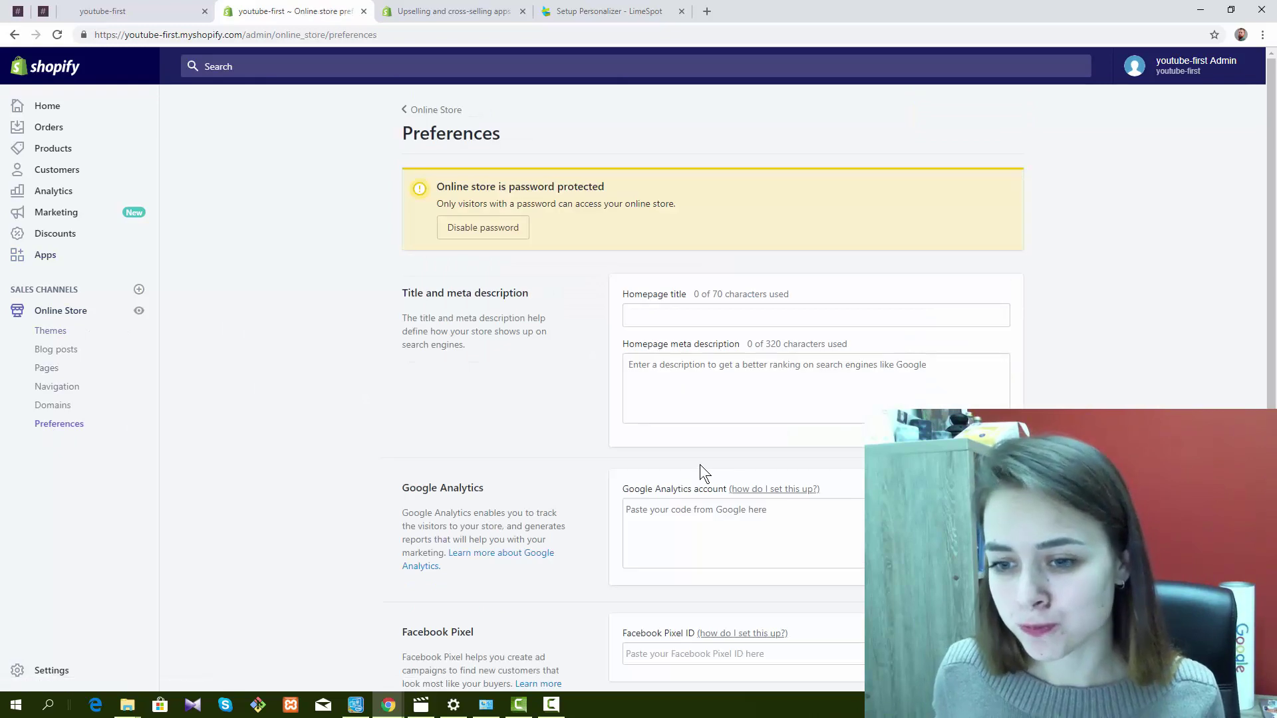
scroll(699, 464, "down", 4)
scroll(695, 462, "down", 2)
double_click(636, 410)
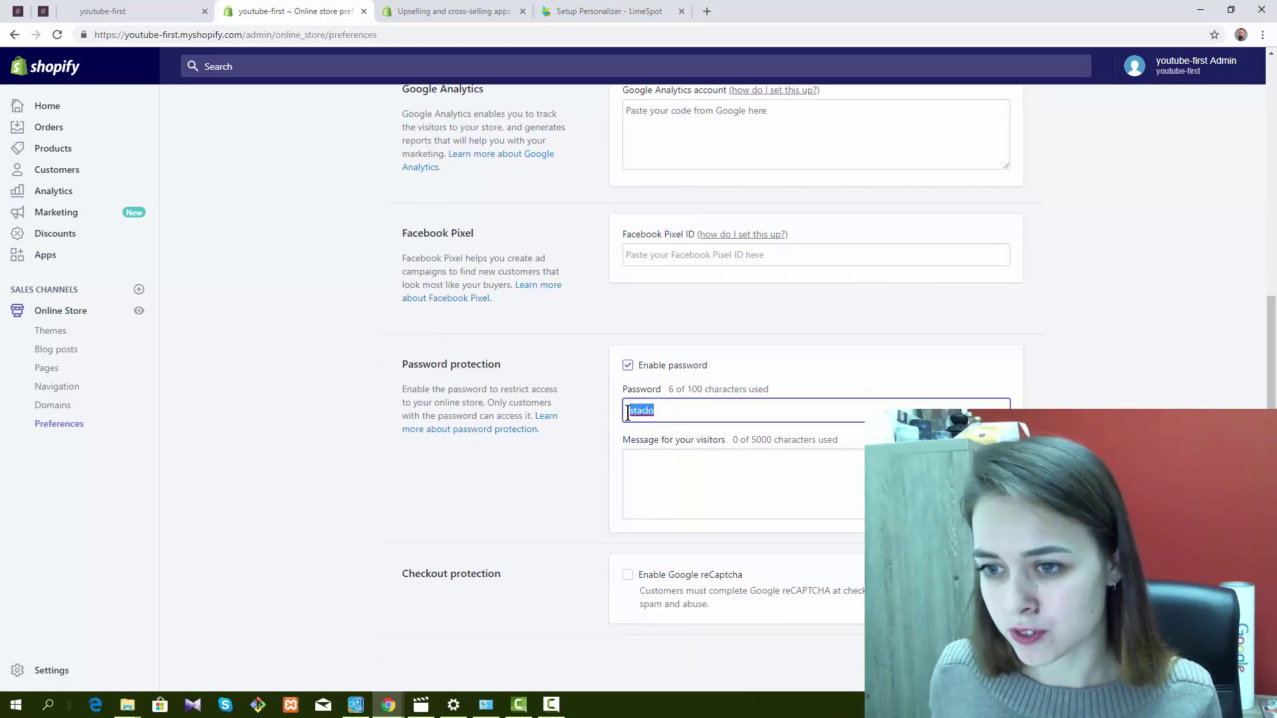
right_click(637, 412)
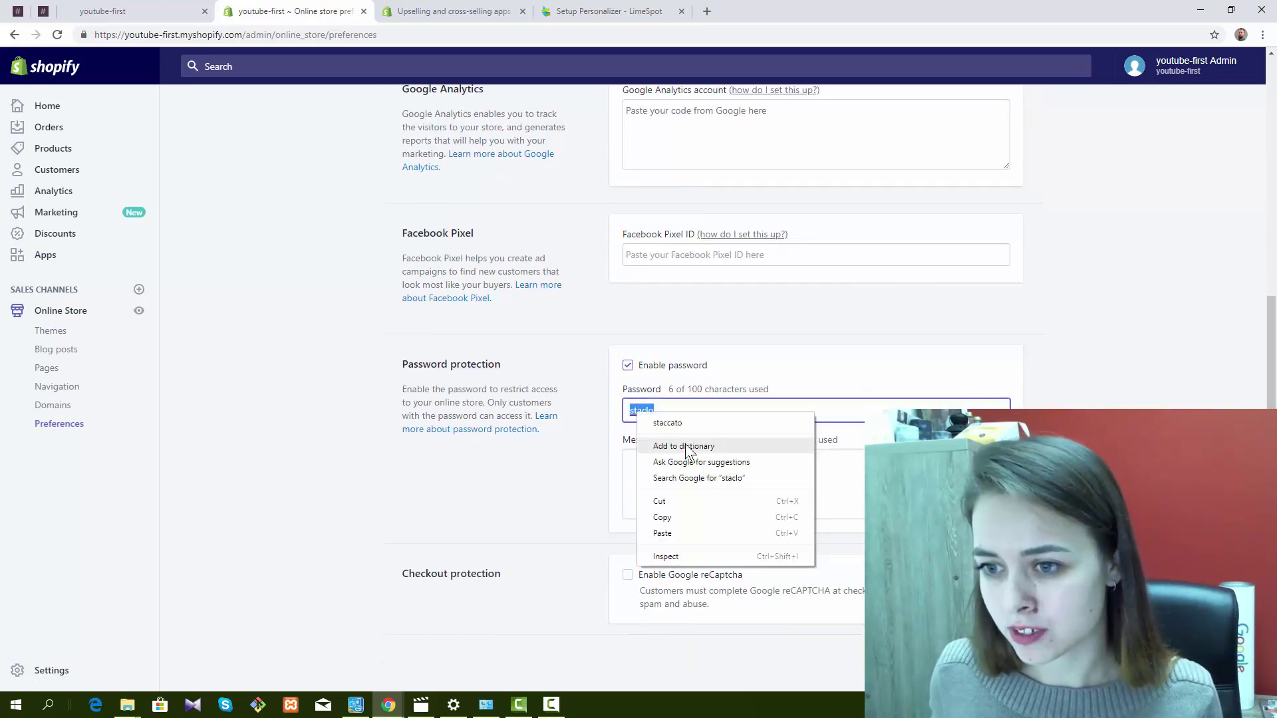
left_click(685, 514)
Step: Unlock the store preview in the LimeSpot setup by pasting the storefront password
left_click(609, 11)
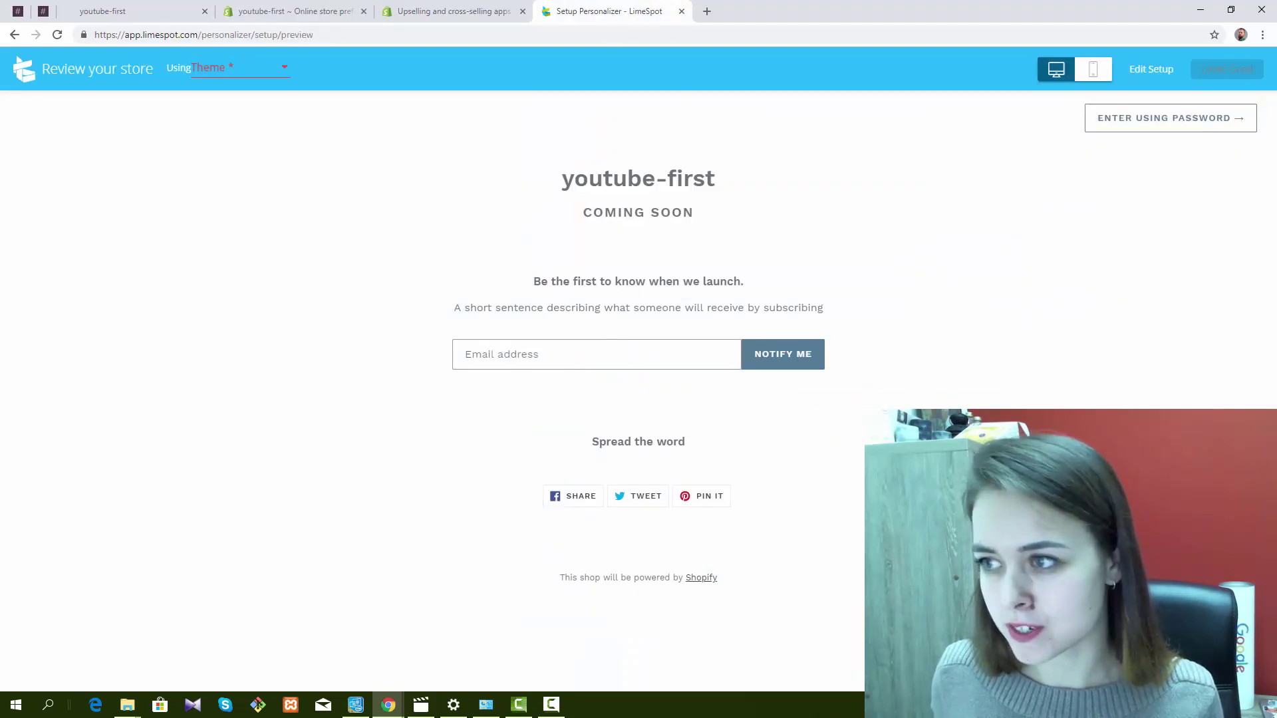
left_click(1153, 113)
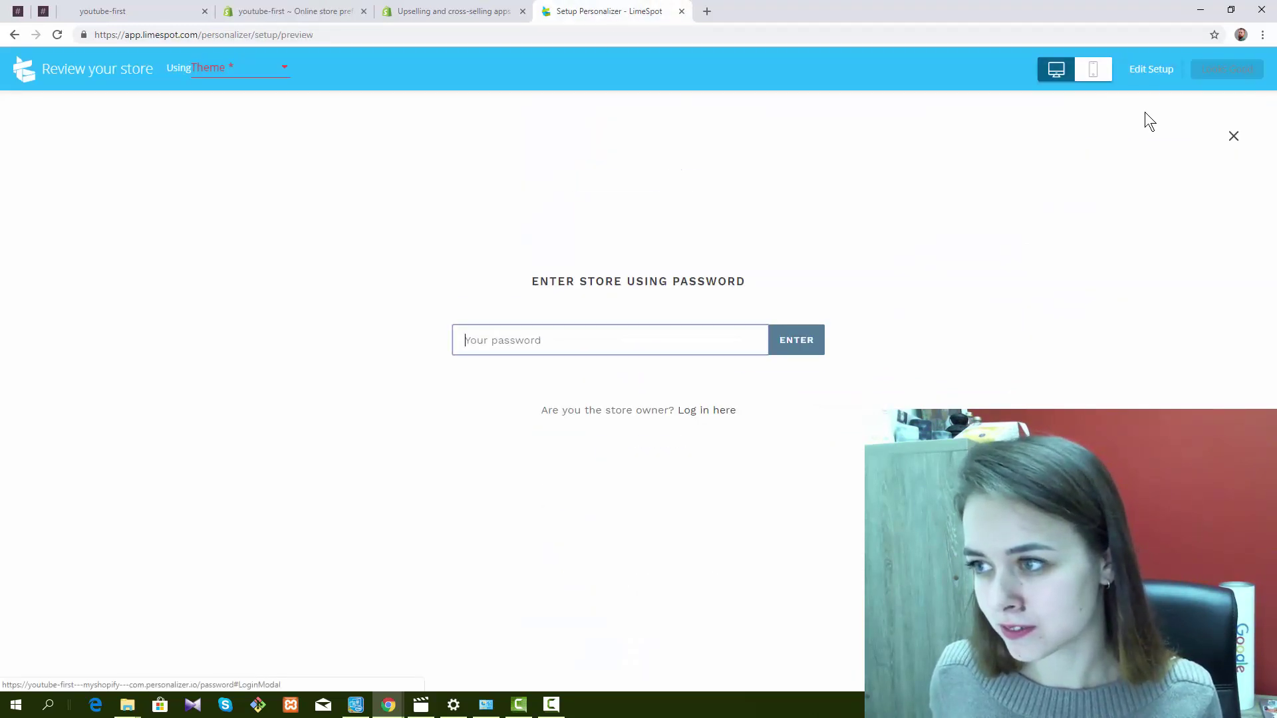
right_click(594, 340)
left_click(651, 468)
left_click(804, 346)
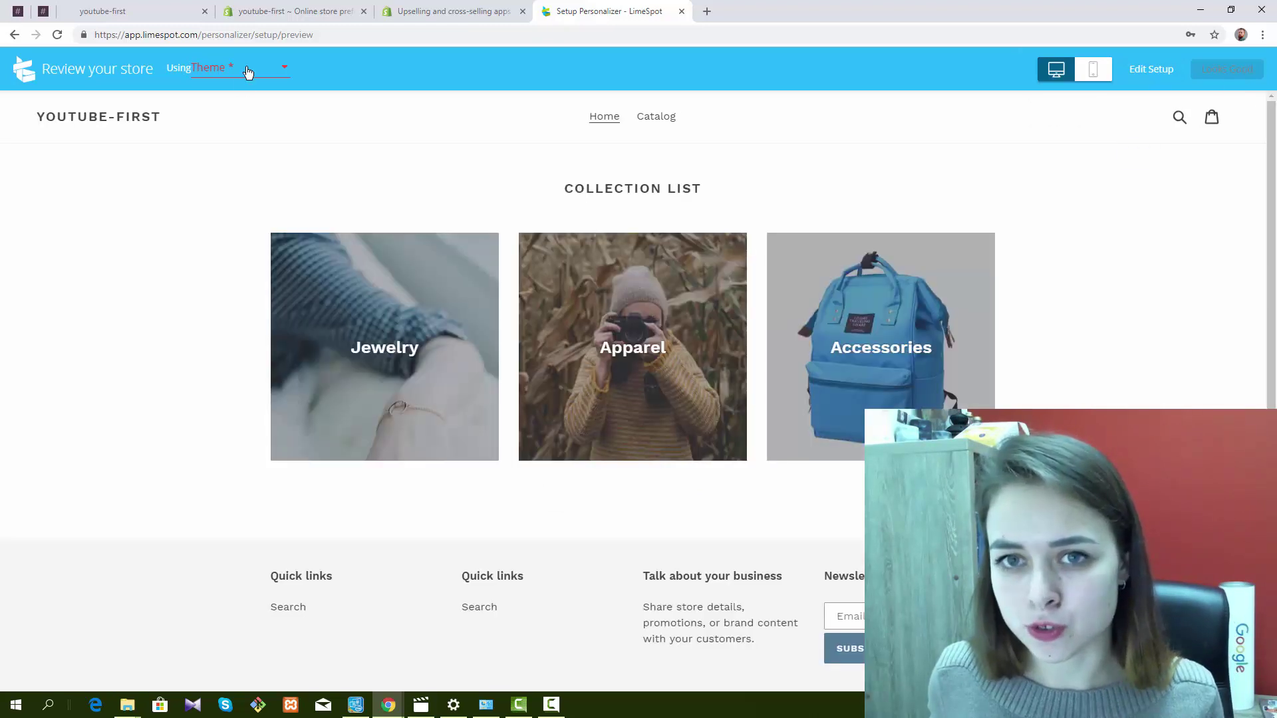
Step: Set the store theme to Debut in the LimeSpot store review and approve the preview
left_click(247, 71)
scroll(241, 118, "down", 3)
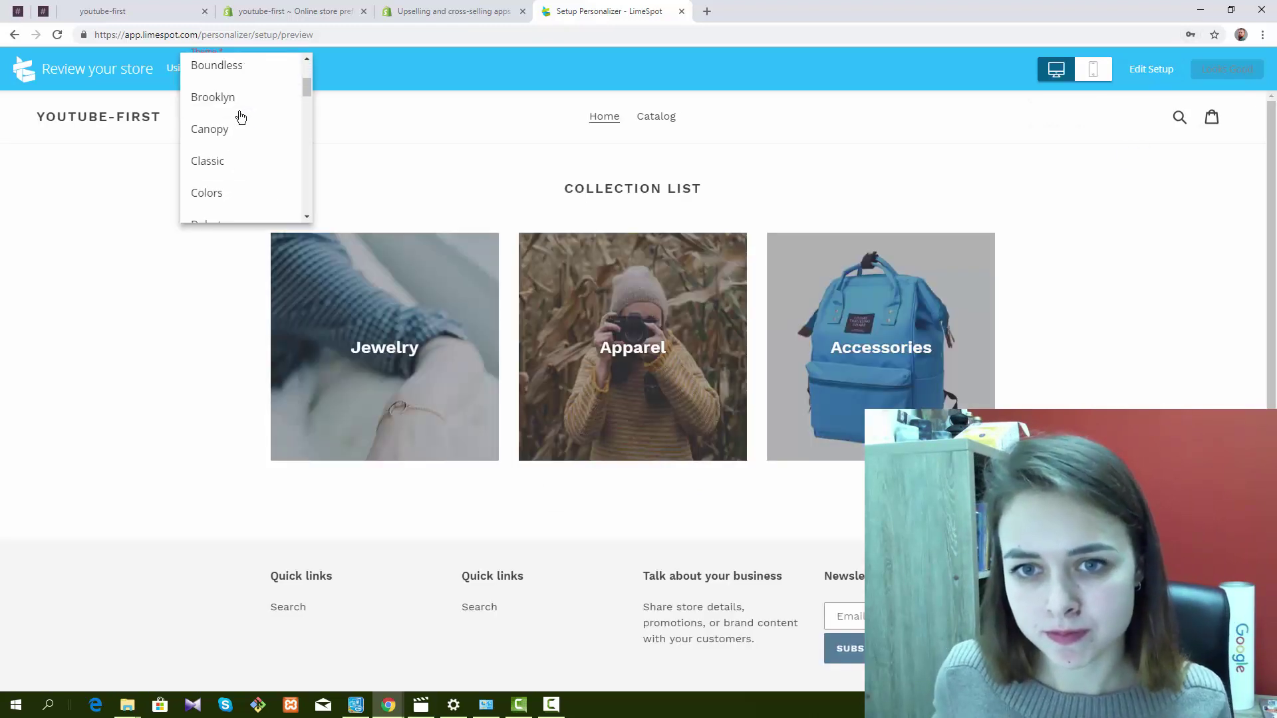
scroll(239, 117, "down", 1)
left_click(226, 100)
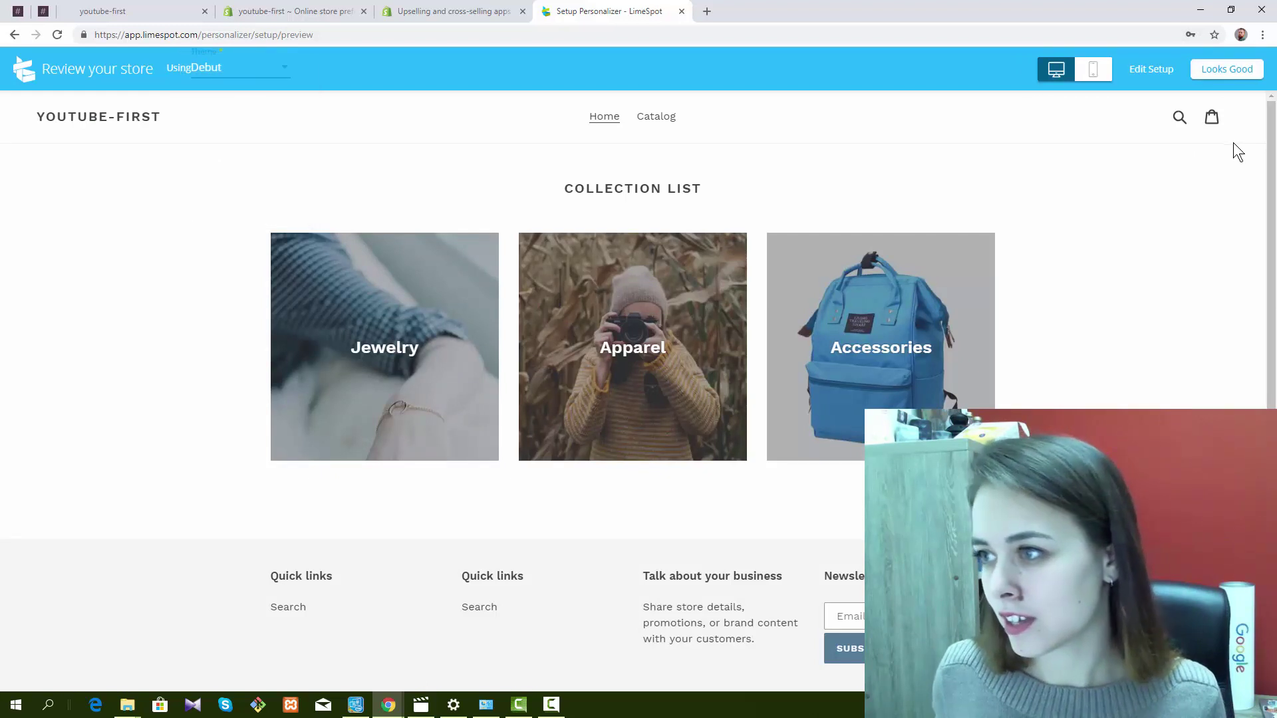
left_click(1247, 75)
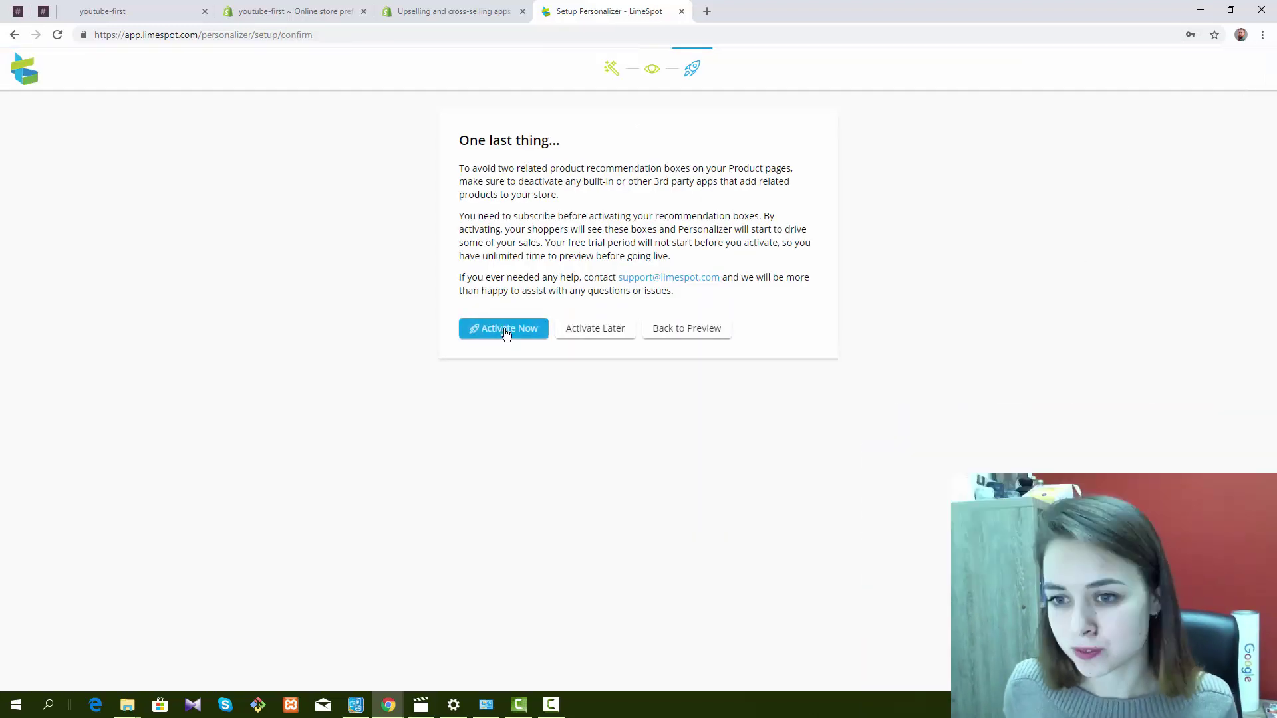
Step: Activate Personalizer now, subscribe to its adaptive pricing plan and approve the test charge
left_click(507, 332)
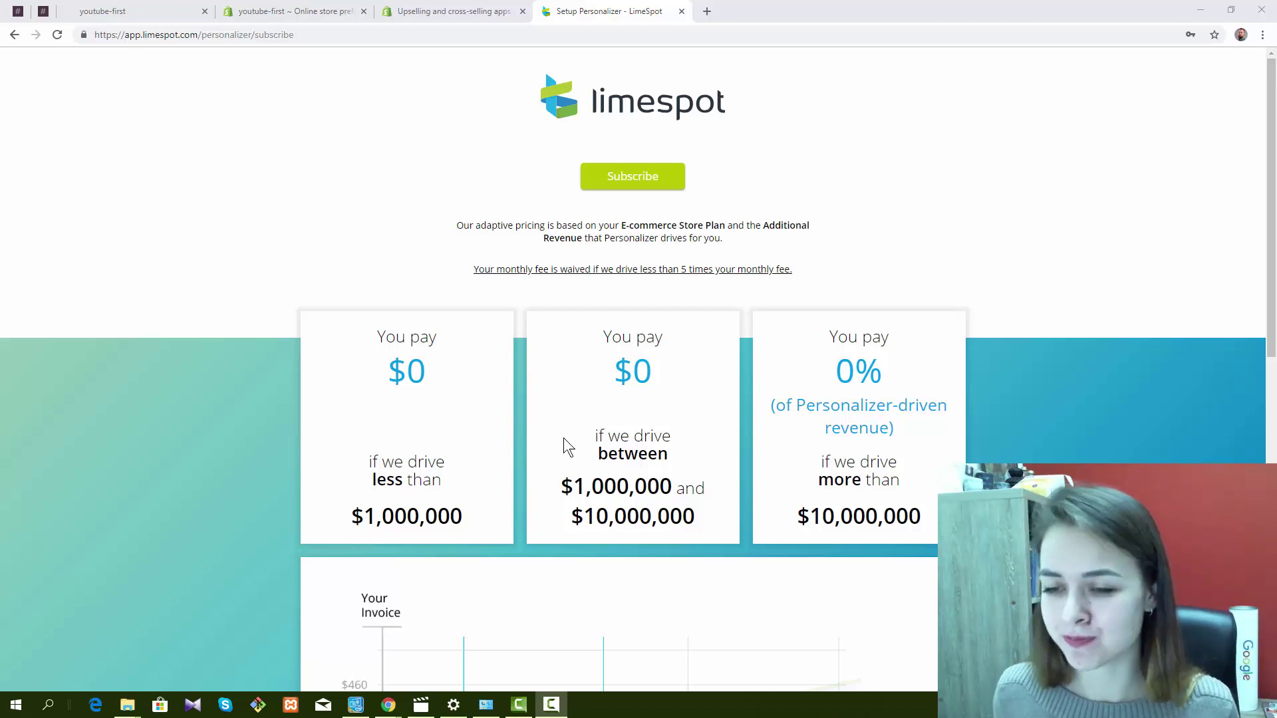
scroll(528, 437, "down", 1)
scroll(528, 438, "down", 2)
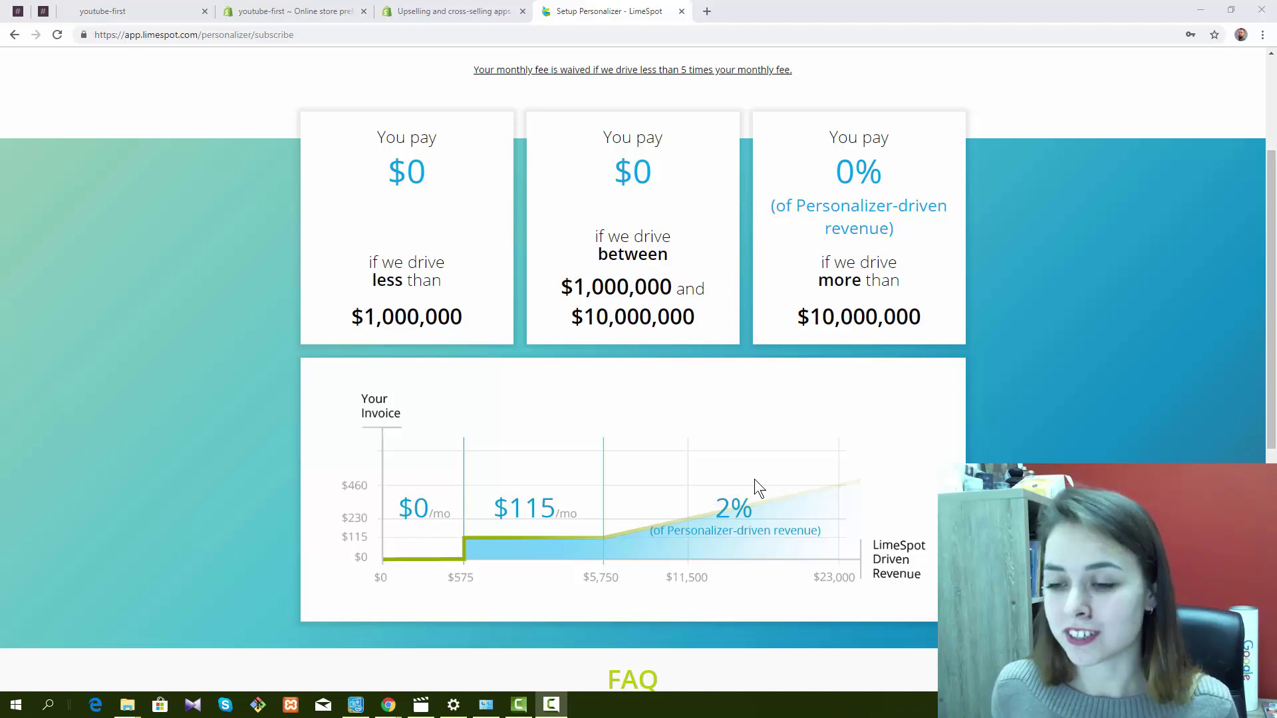
scroll(755, 479, "down", 7)
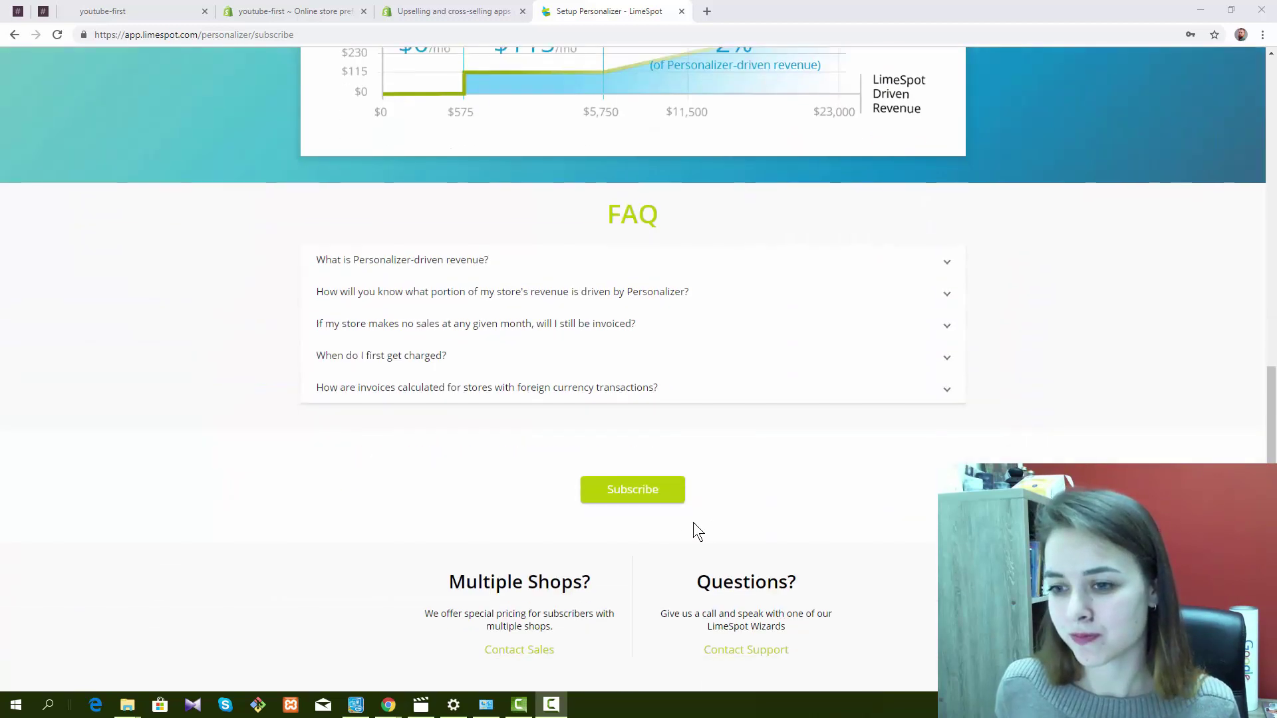
left_click(653, 499)
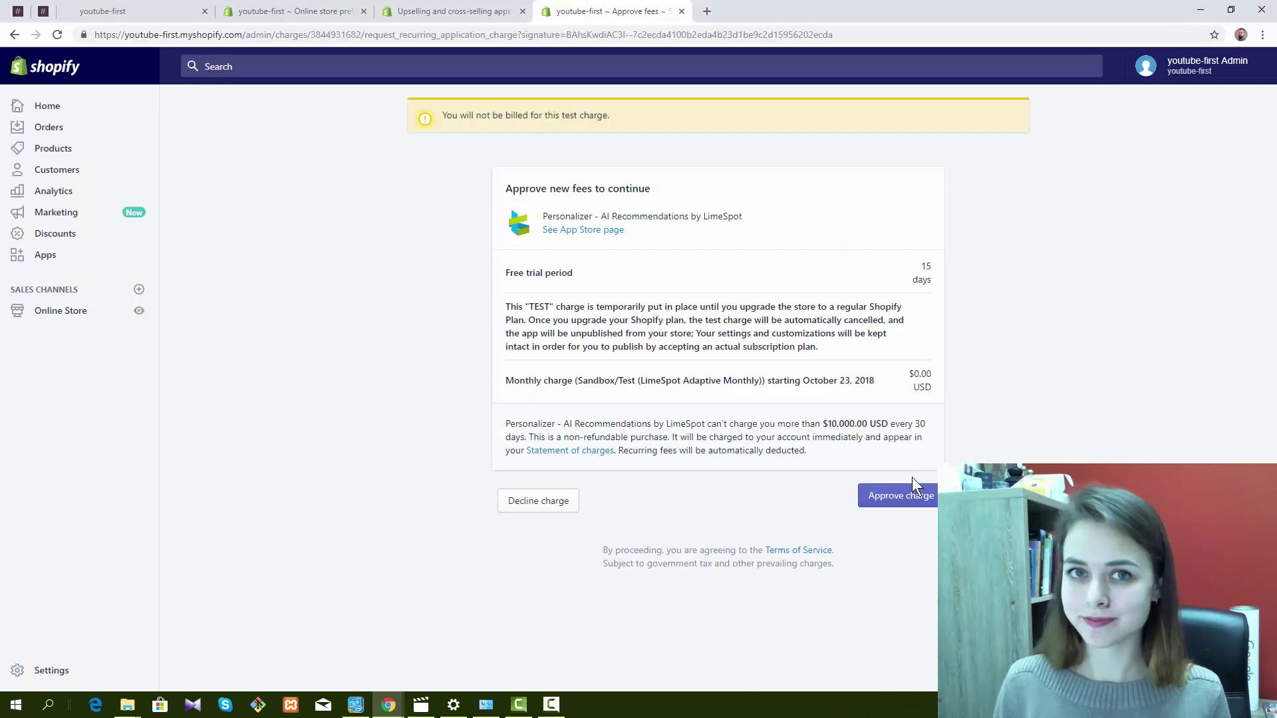
left_click(919, 494)
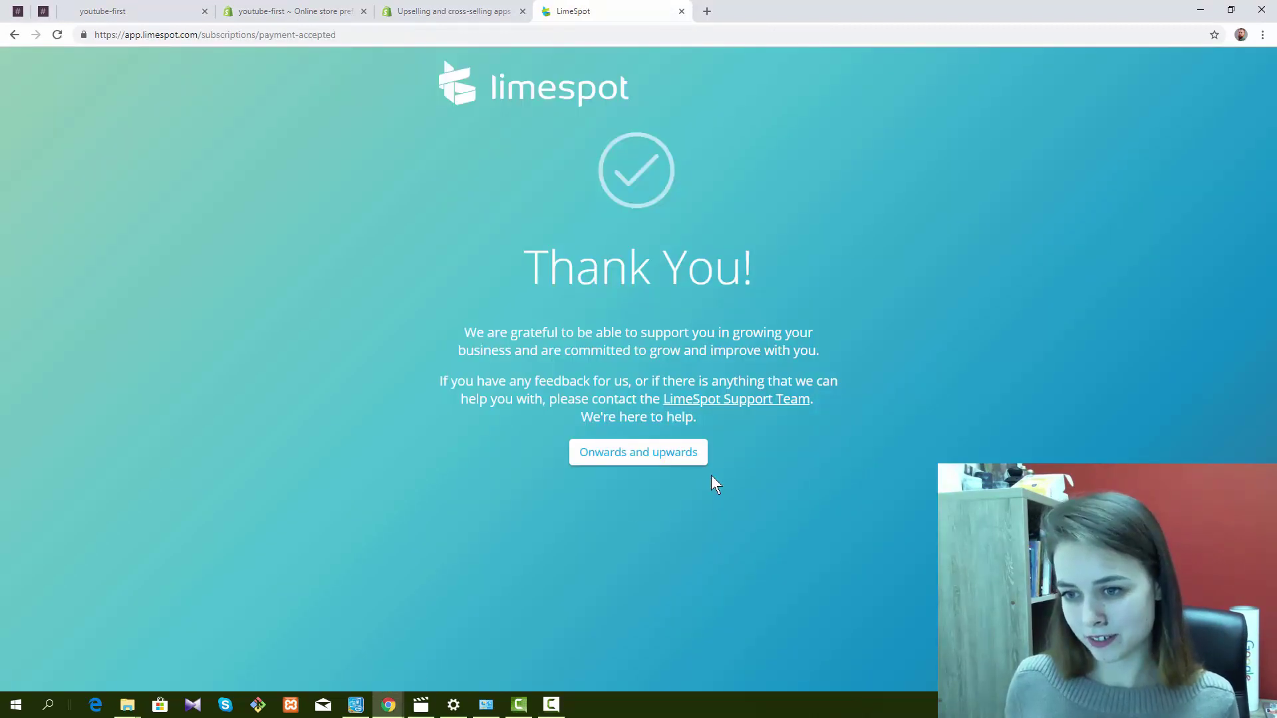
Step: Continue to the GDPR Compliance Consent, enter the merchant's full name and accept the policies
left_click(650, 455)
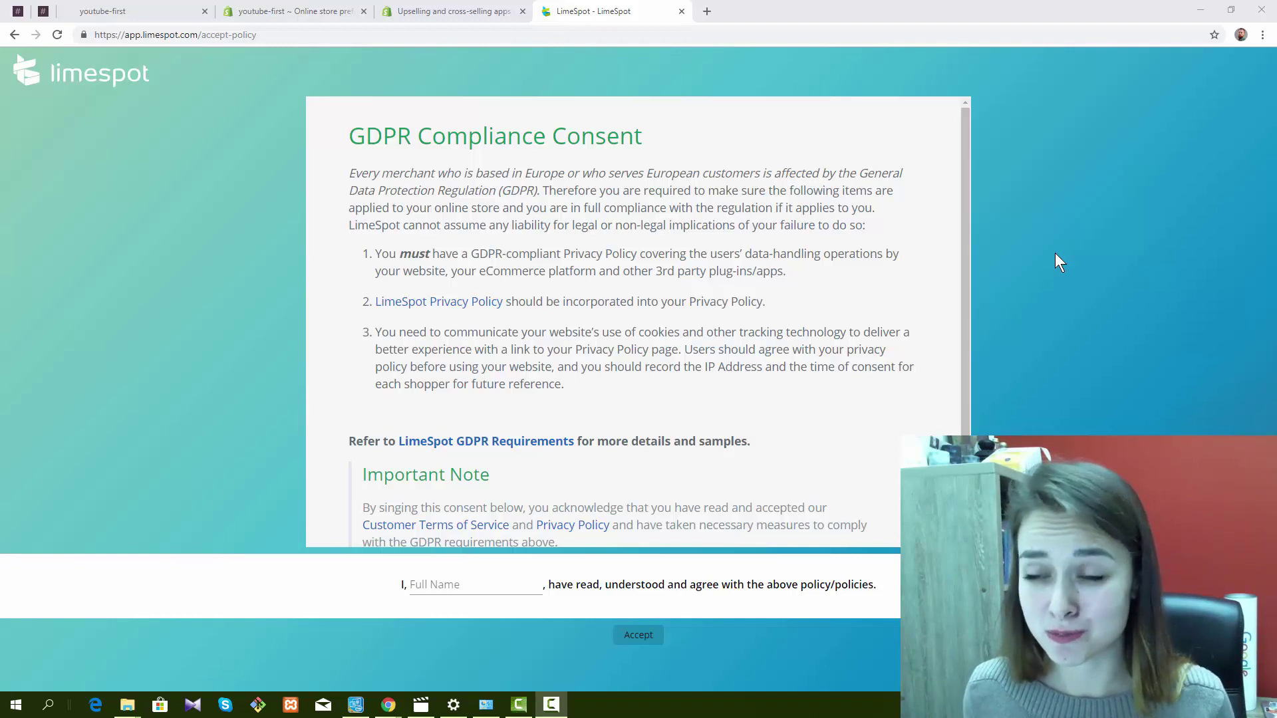
left_click(423, 585)
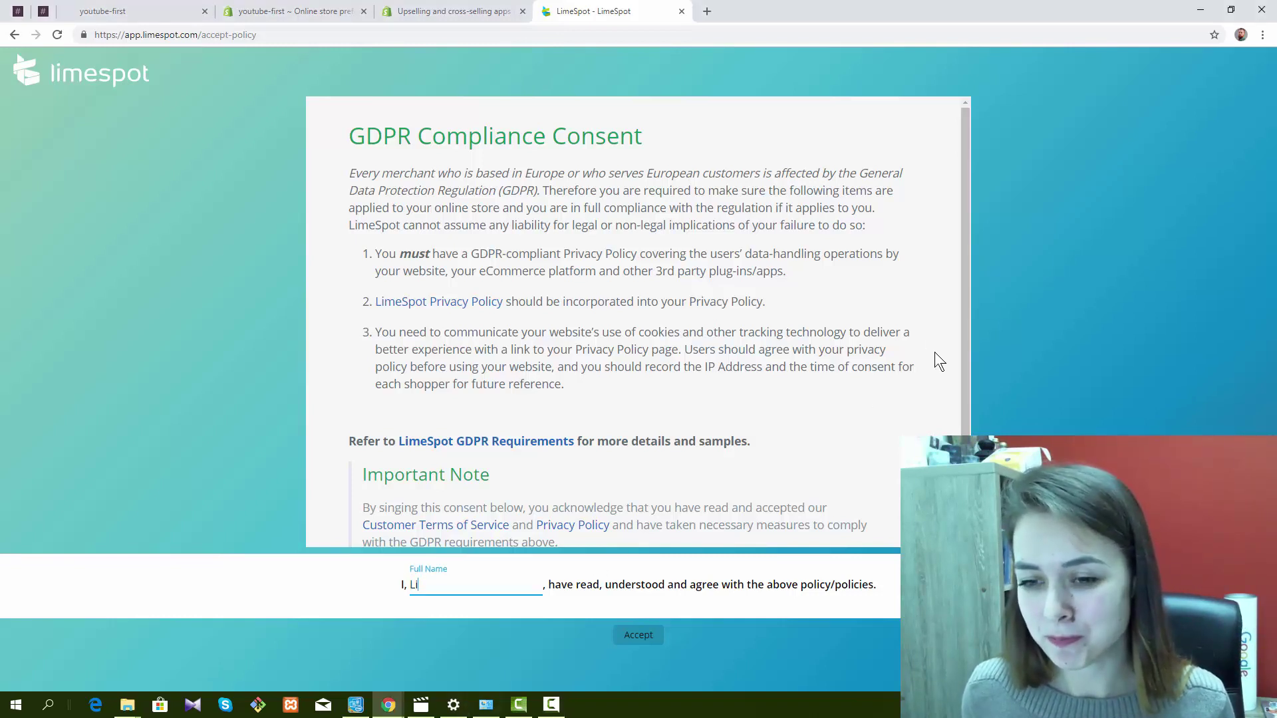
left_click(630, 637)
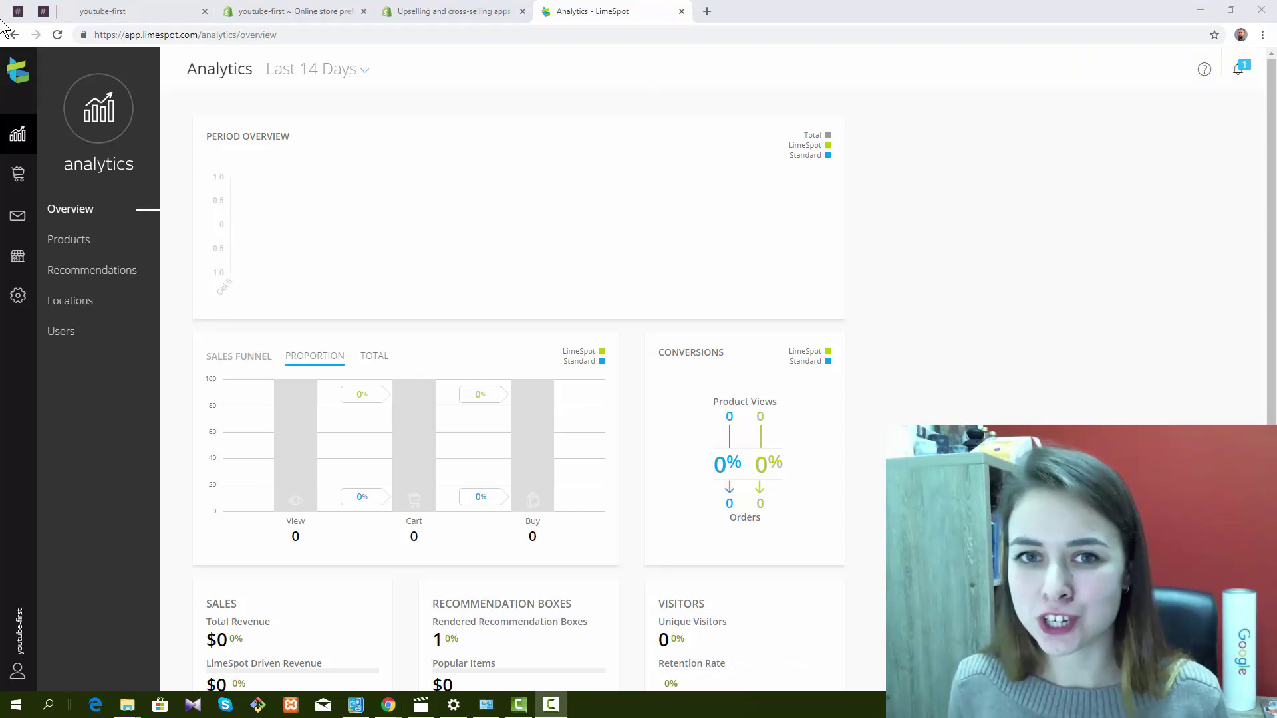
Step: Reload the youtube-first storefront home page and examine the recommendation boxes below the collection list
left_click(101, 12)
right_click(209, 148)
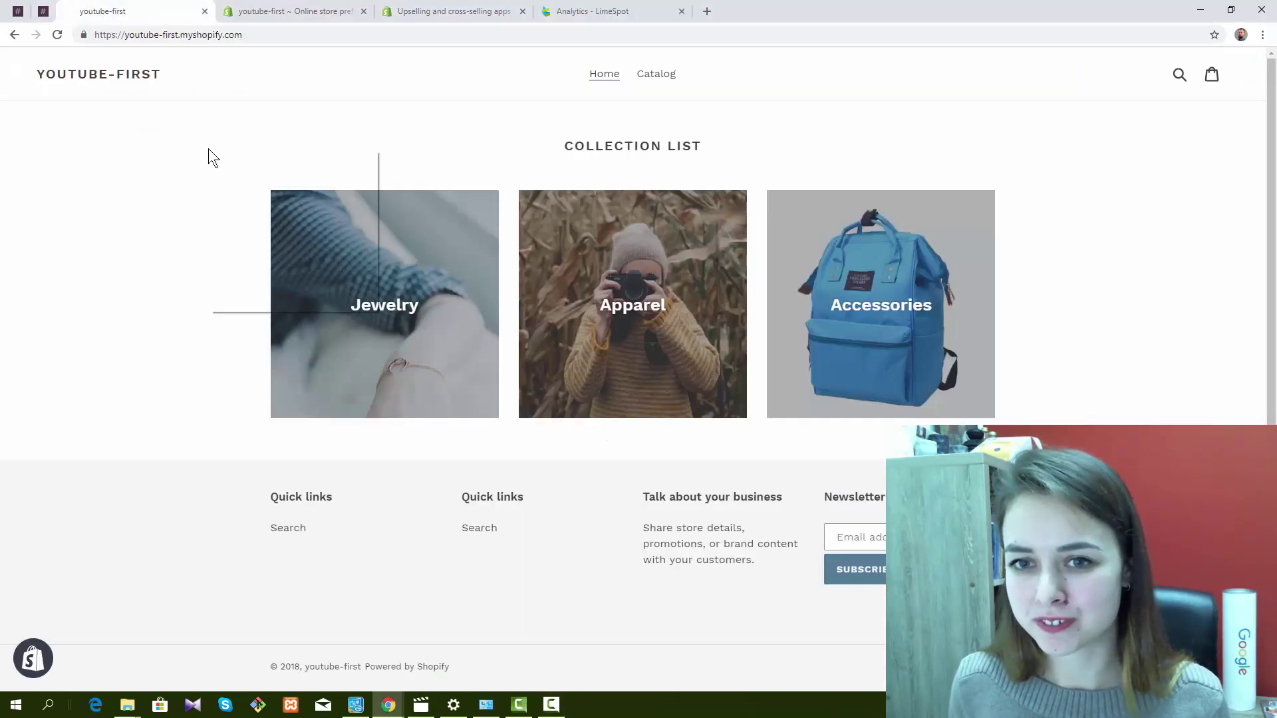
left_click(230, 188)
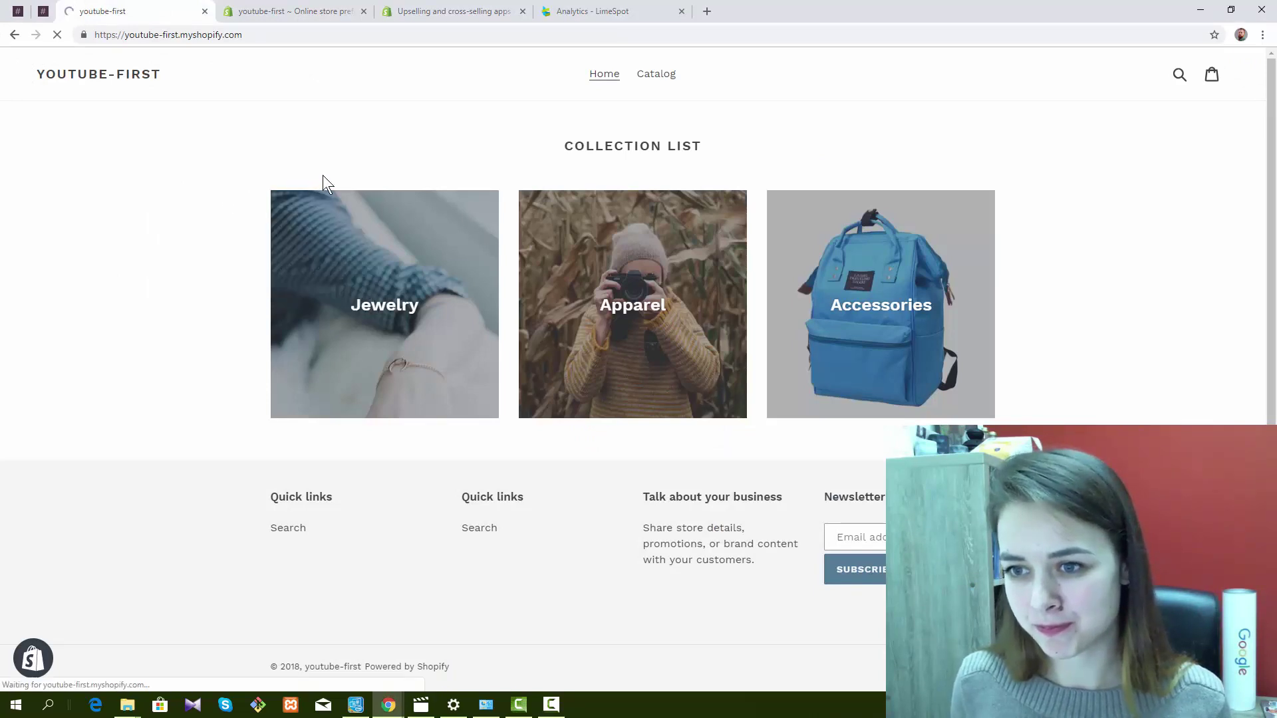
scroll(428, 182, "down", 4)
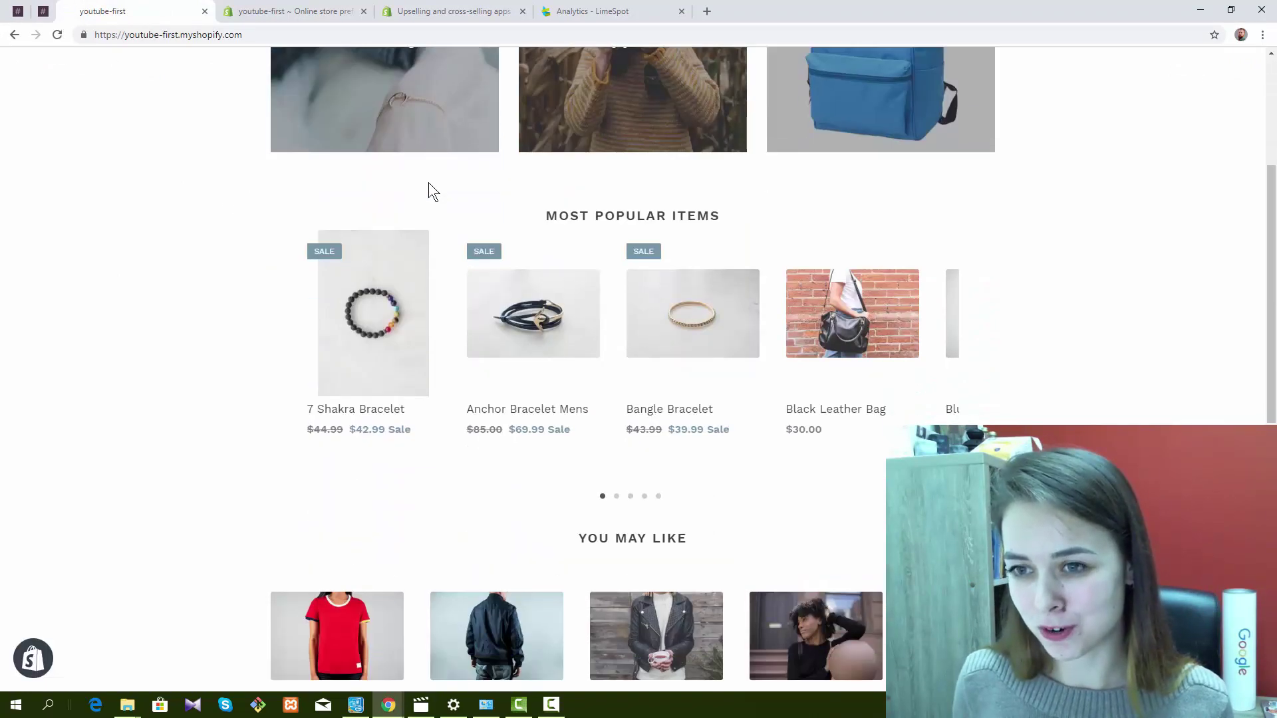
mouse_move(886, 265)
scroll(558, 353, "down", 5)
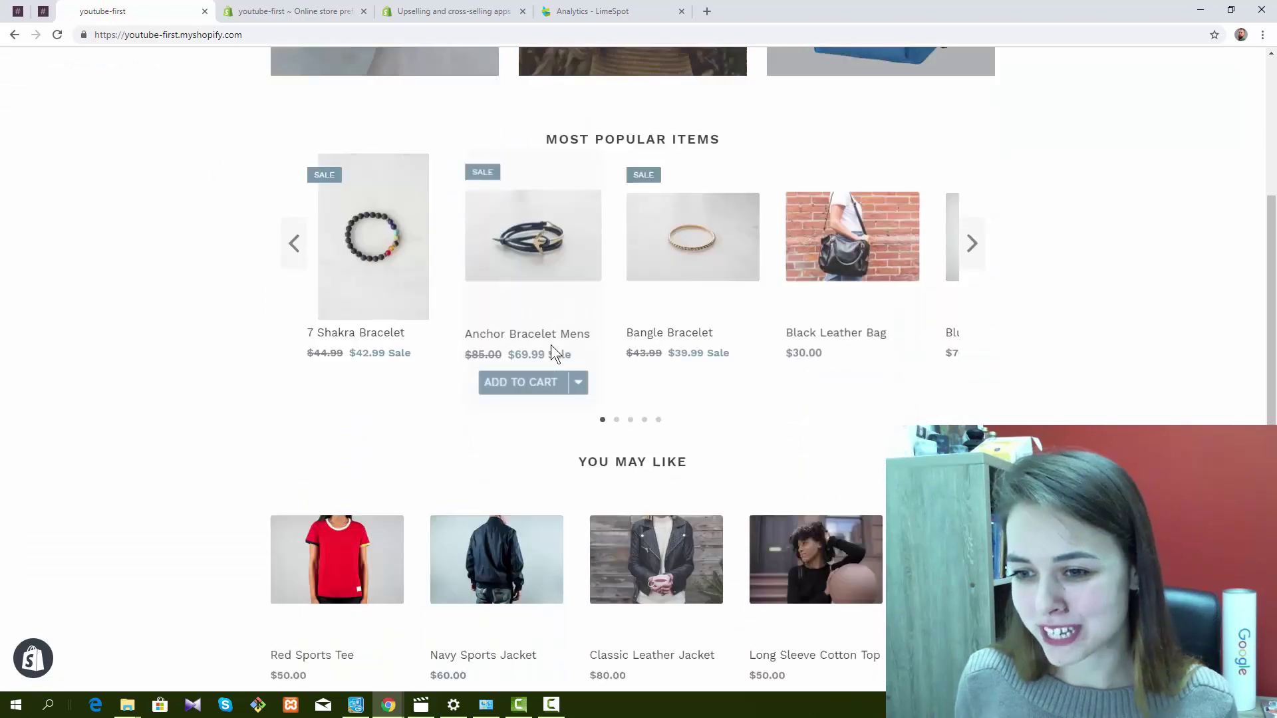
Step: Examine the Most Popular Items, You May Like and Recently Viewed Items boxes down the storefront home page
mouse_move(688, 356)
scroll(687, 356, "down", 5)
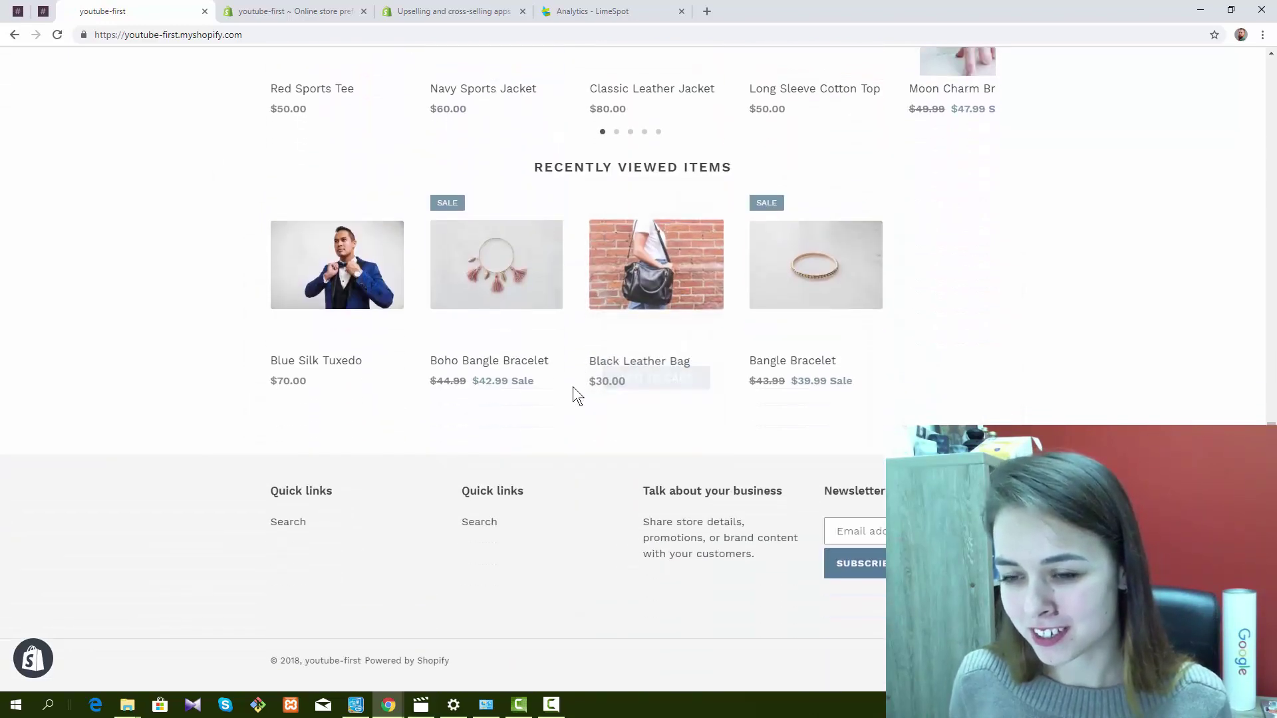
mouse_move(771, 367)
scroll(771, 367, "up", 7)
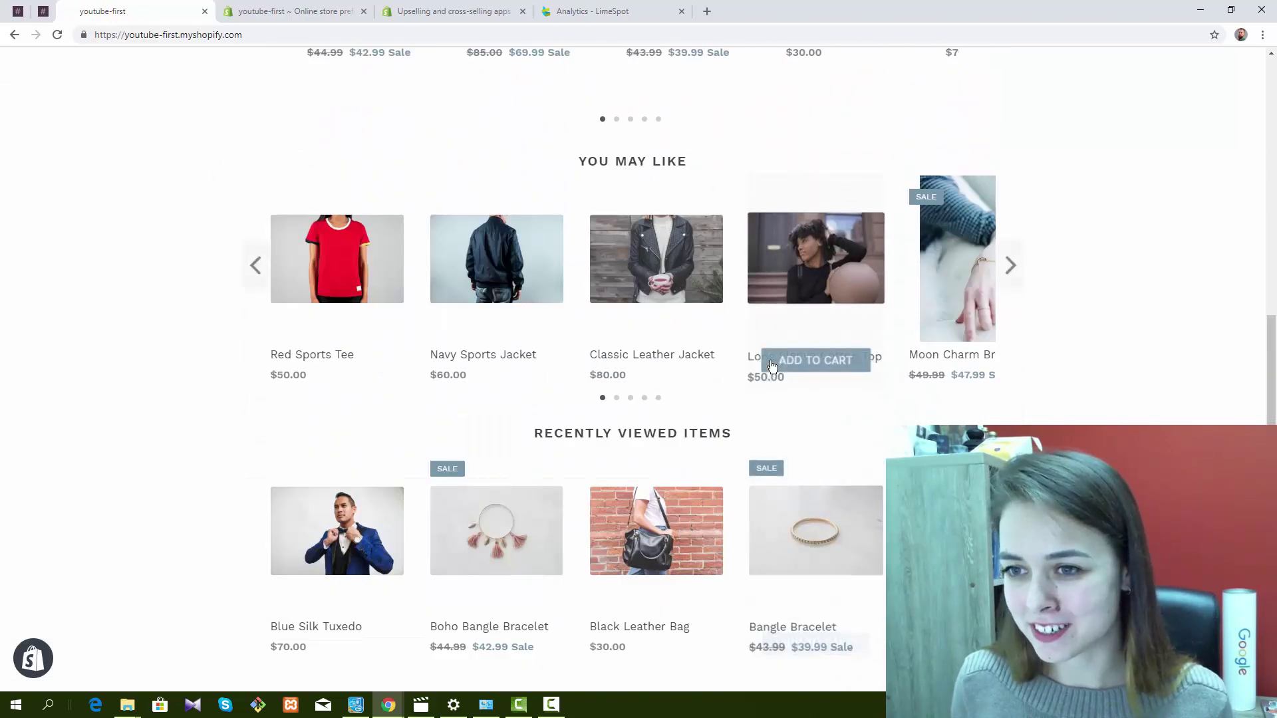
scroll(760, 346, "up", 7)
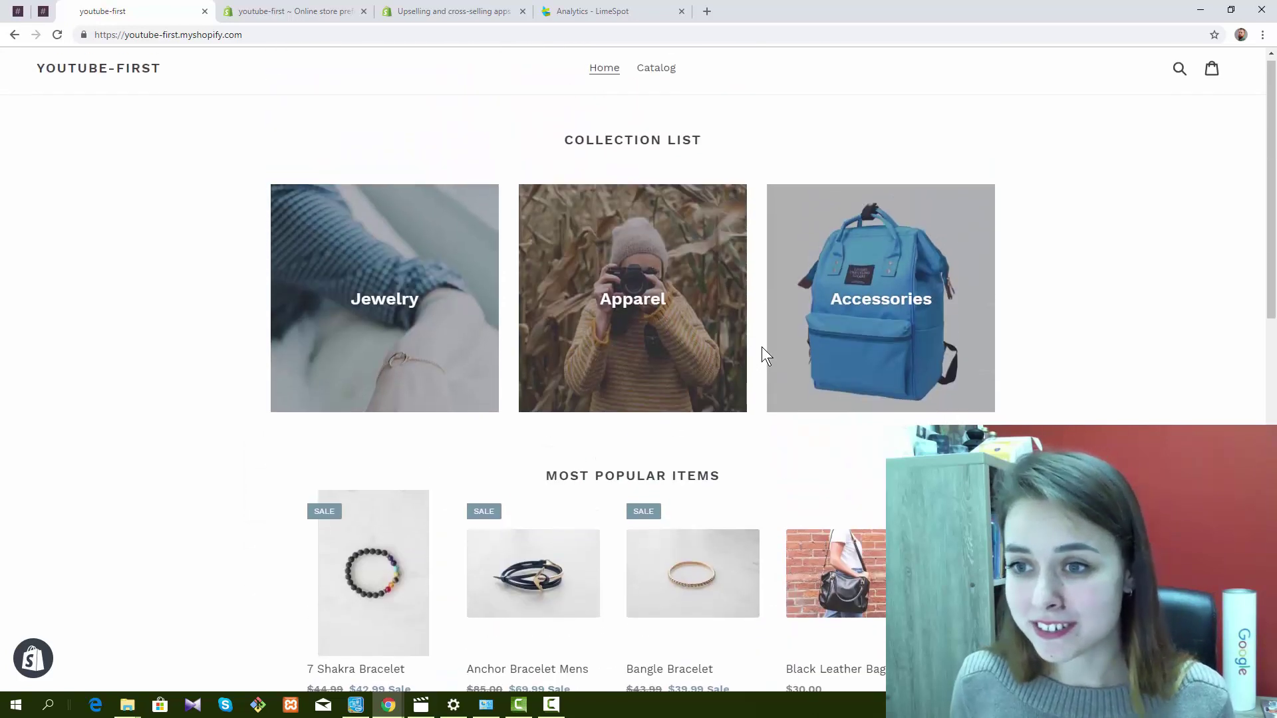
Step: Open the Apparel collection and examine its recommendation boxes above and below the product grid
left_click(634, 324)
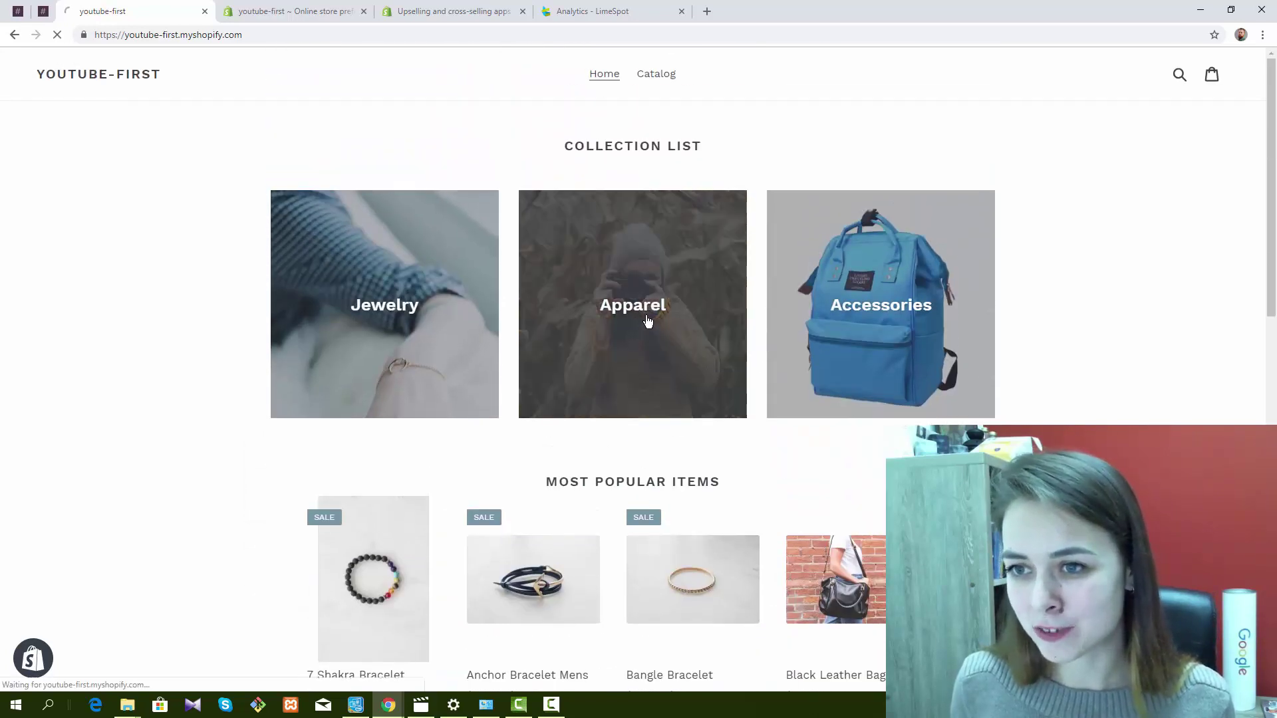
mouse_move(711, 323)
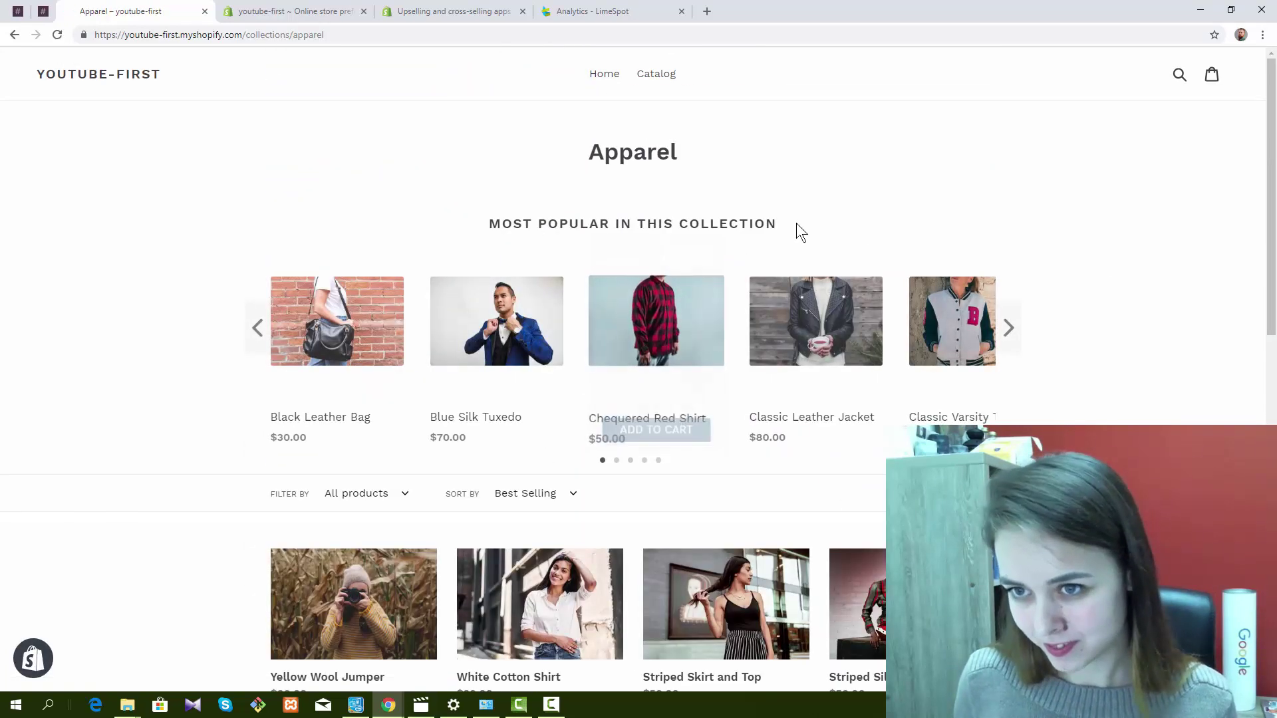
scroll(586, 396, "down", 5)
scroll(622, 383, "down", 7)
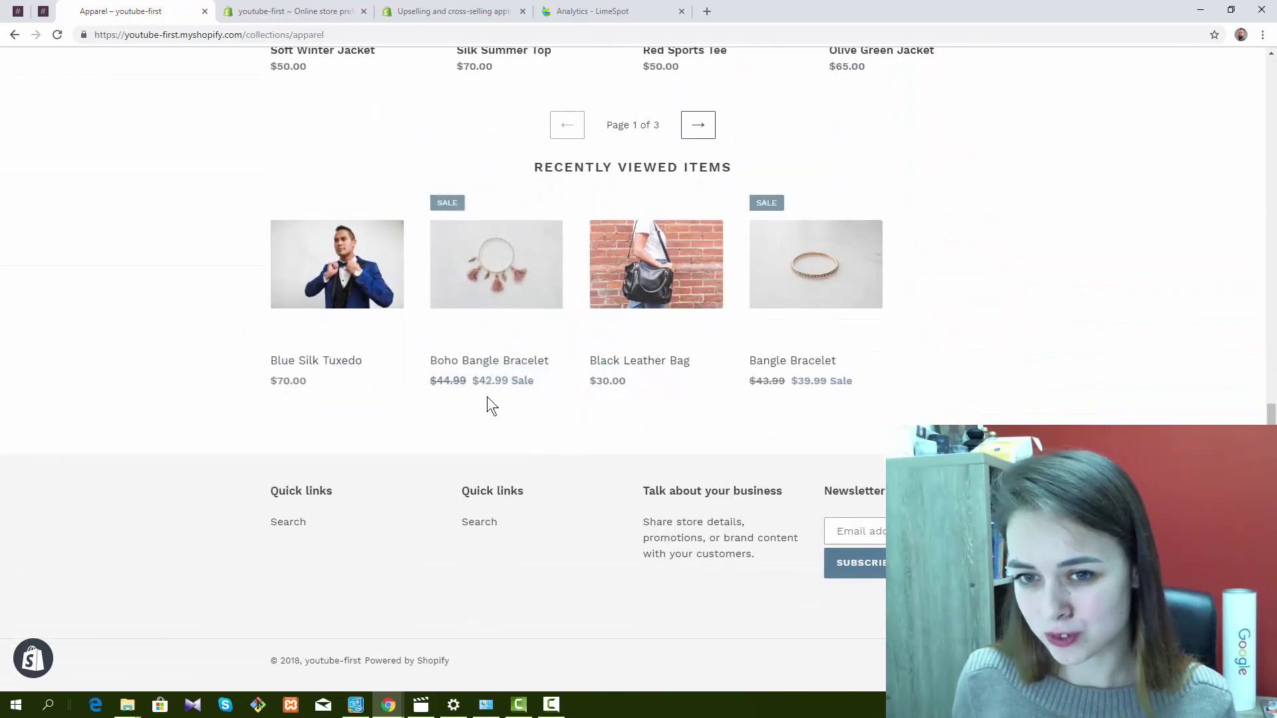
Step: Open the Blue Silk Tuxedo from the recently viewed items and examine the recommendation boxes on its product page
left_click(314, 266)
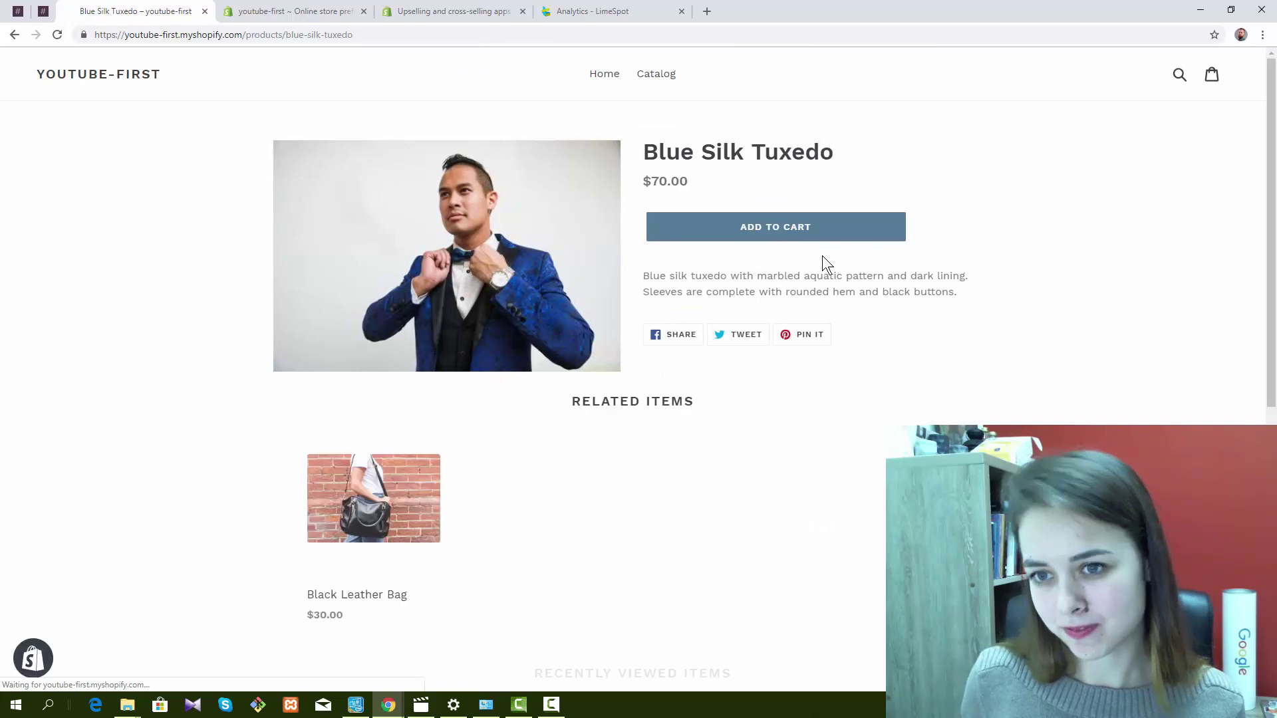
scroll(775, 385, "down", 1)
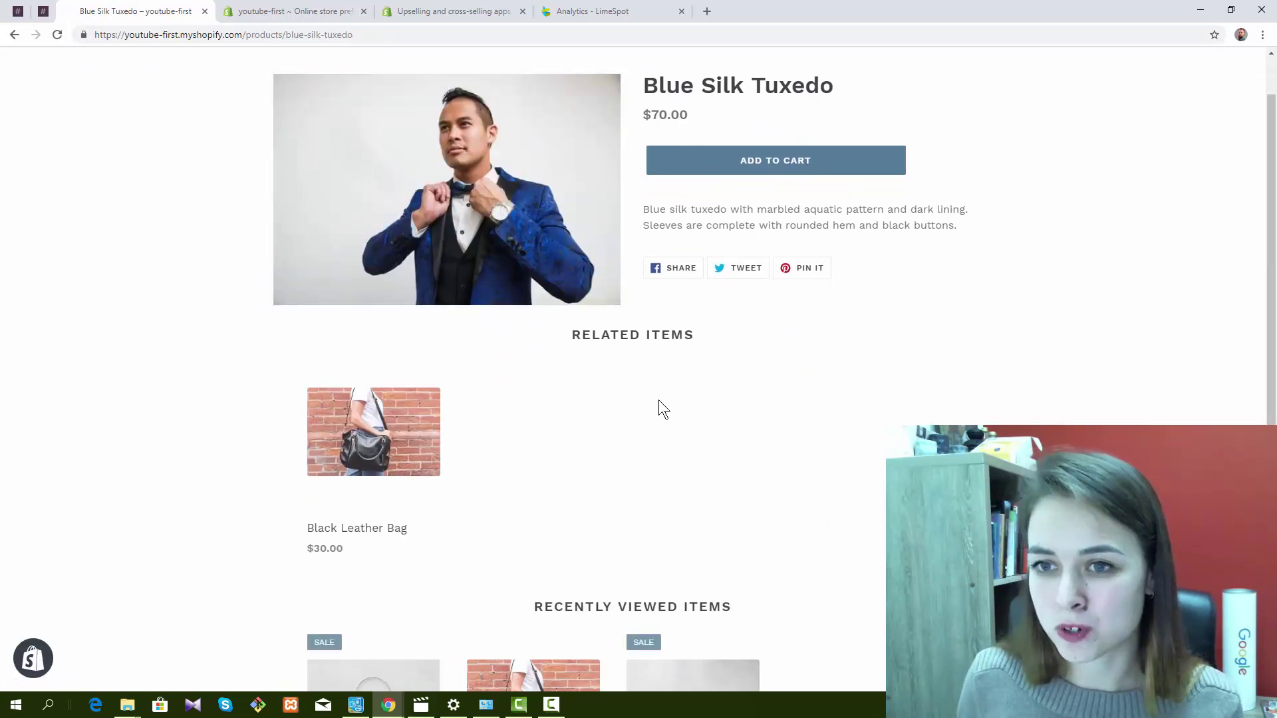
scroll(574, 353, "down", 6)
scroll(569, 356, "up", 6)
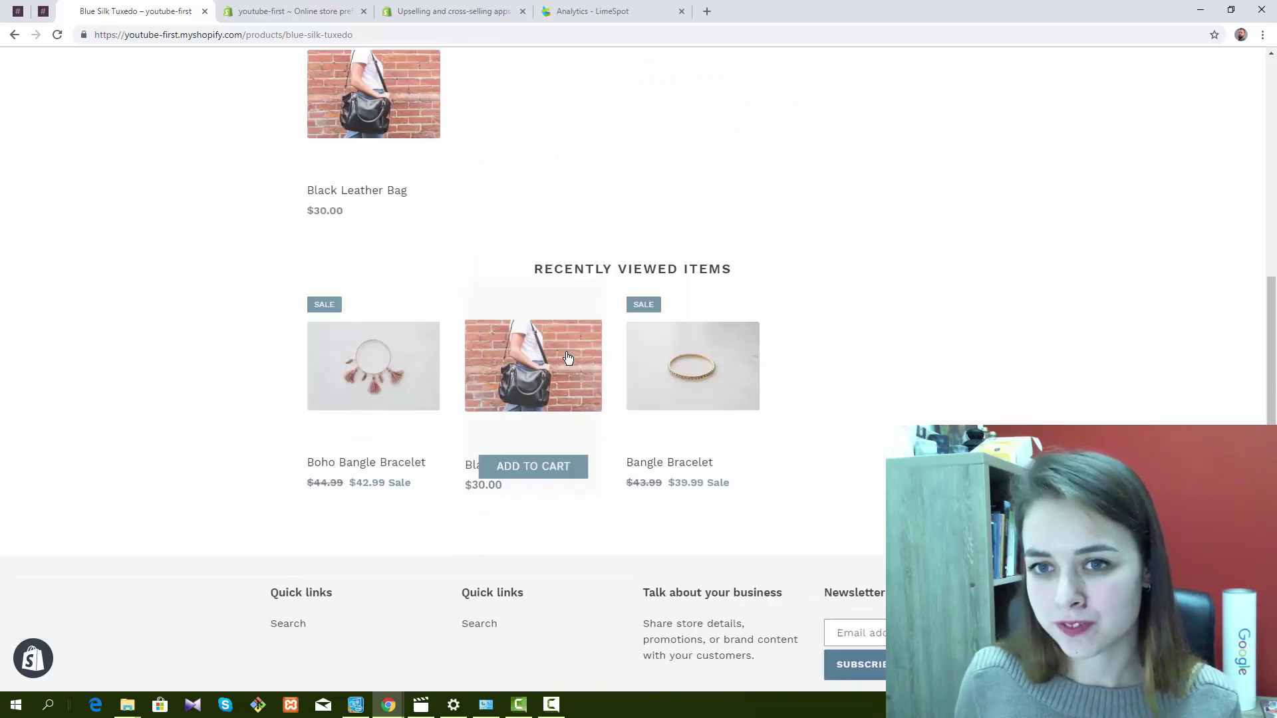
scroll(557, 349, "up", 2)
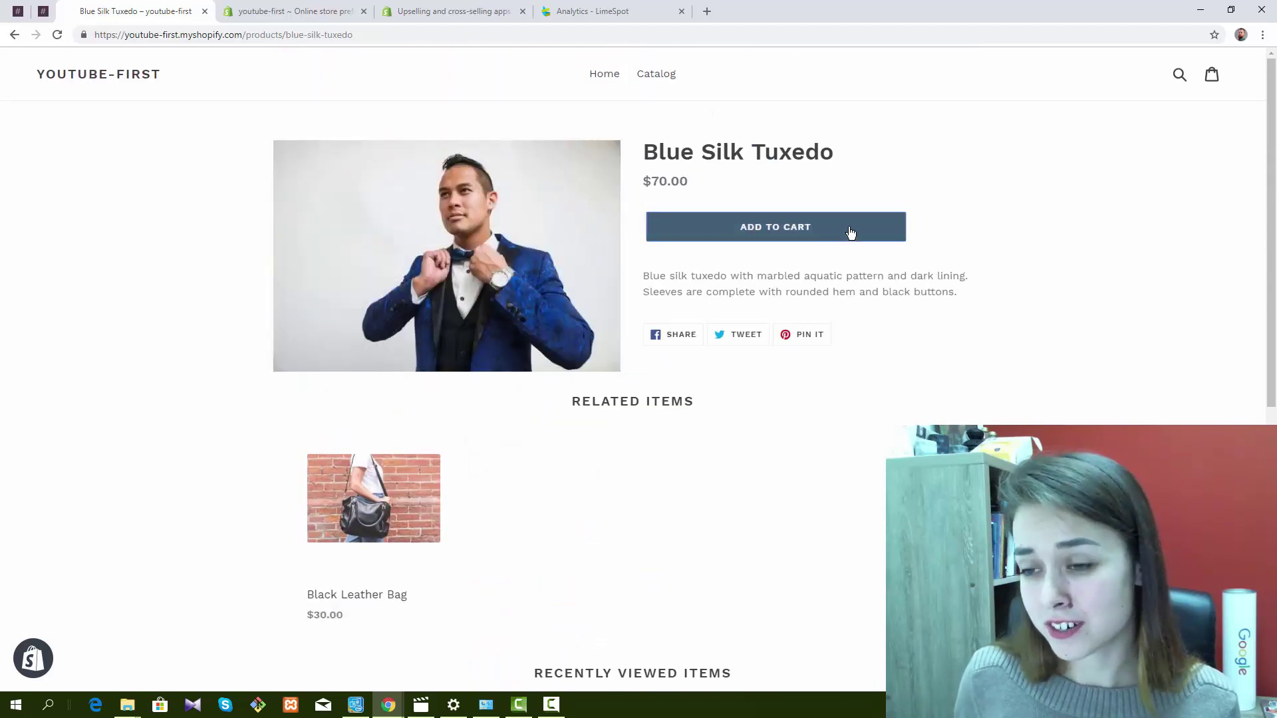
Step: Add the Blue Silk Tuxedo to the cart and review the upsell offer and recommendation boxes on the cart page
left_click(849, 234)
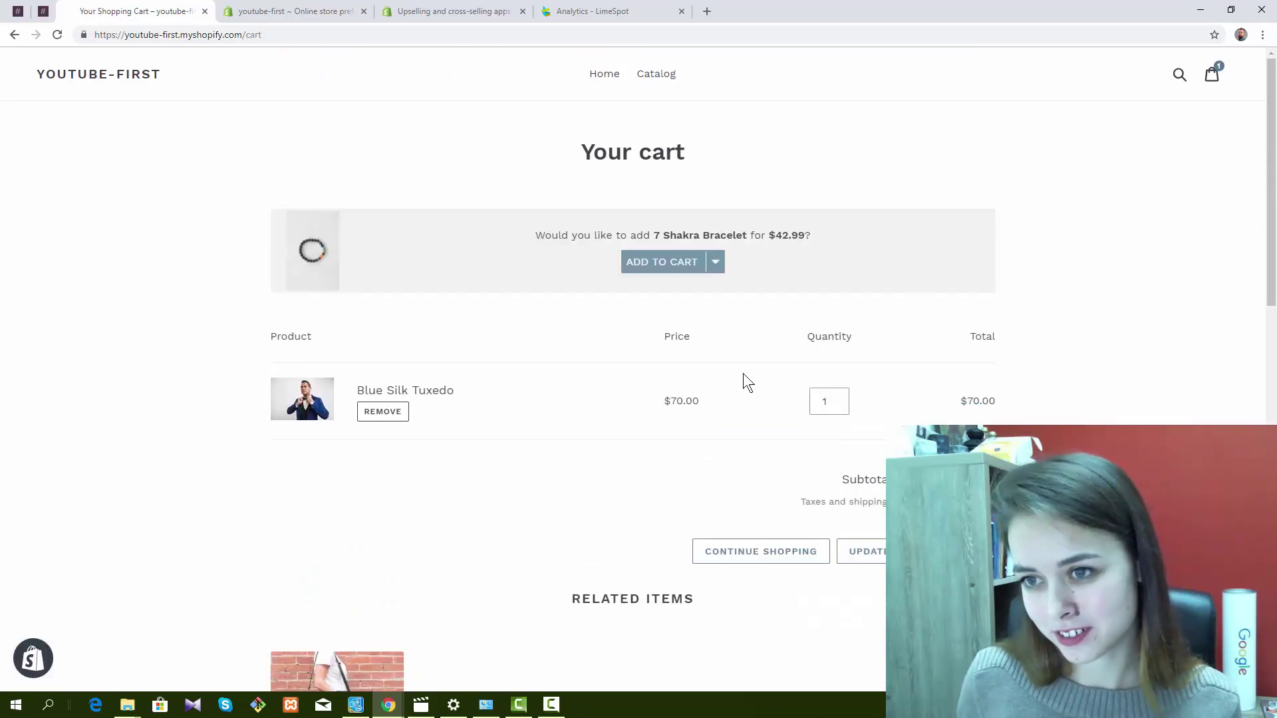
scroll(665, 399, "down", 1)
scroll(636, 405, "down", 4)
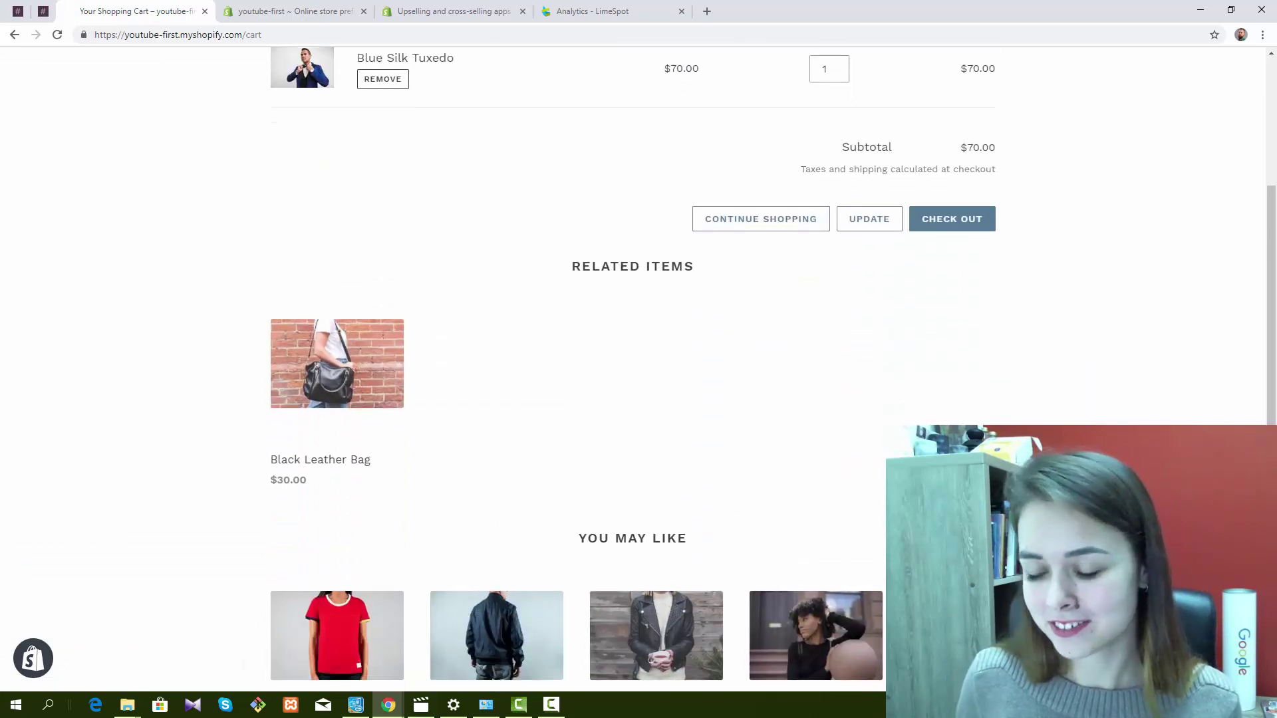
scroll(676, 432, "down", 5)
scroll(831, 425, "down", 5)
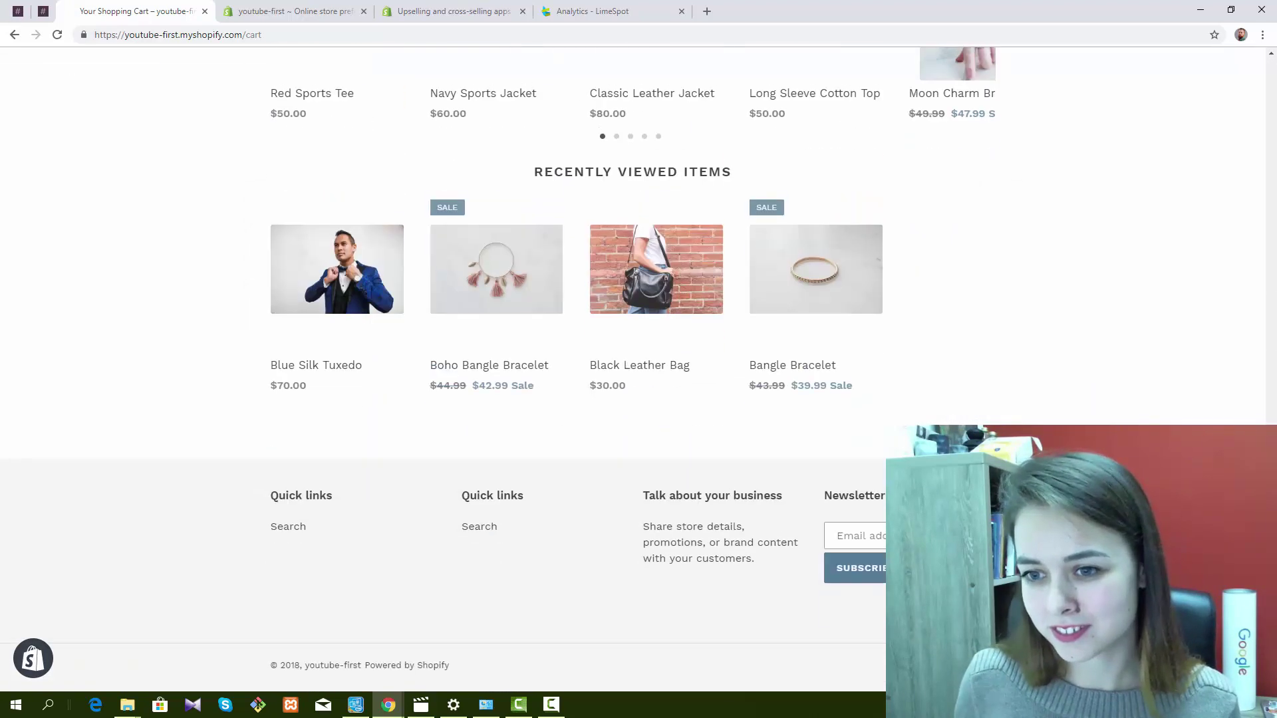
scroll(897, 406, "up", 15)
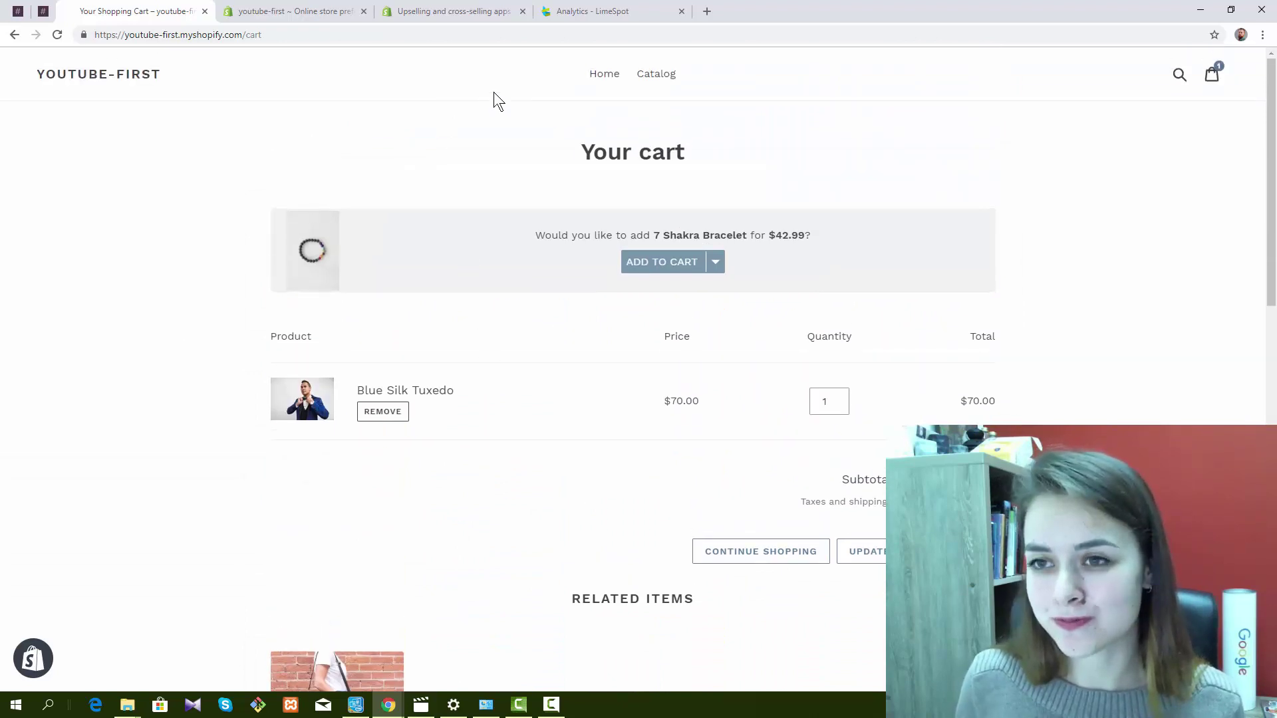
Step: Look at the LimeSpot analytics overview, revisit the cart page's related items and check the period overview and sales funnel
left_click(580, 15)
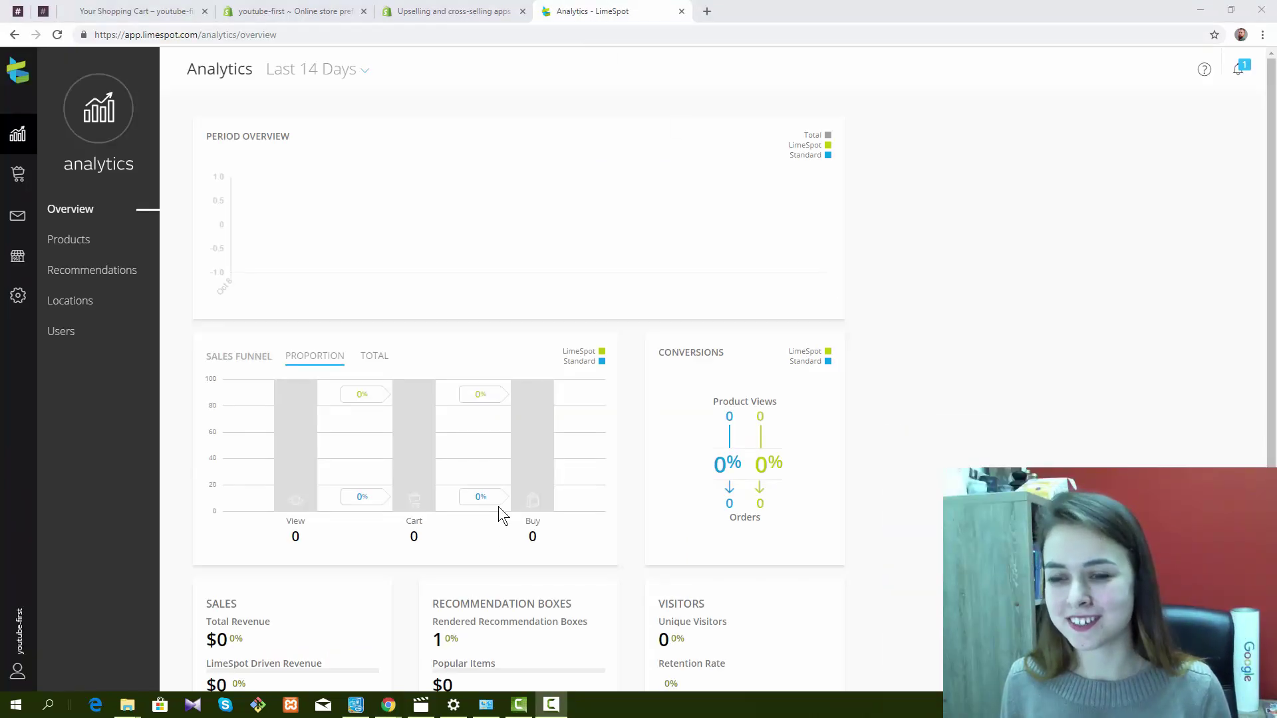
left_click(145, 11)
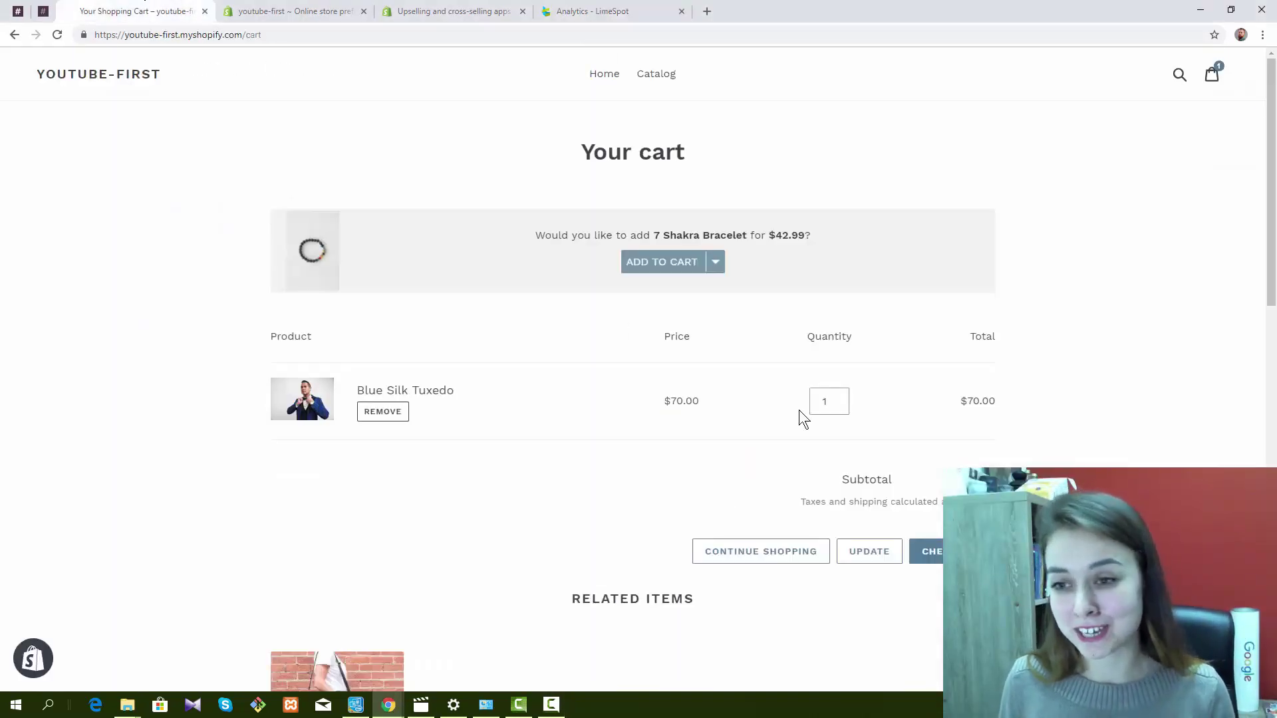
scroll(629, 409, "down", 3)
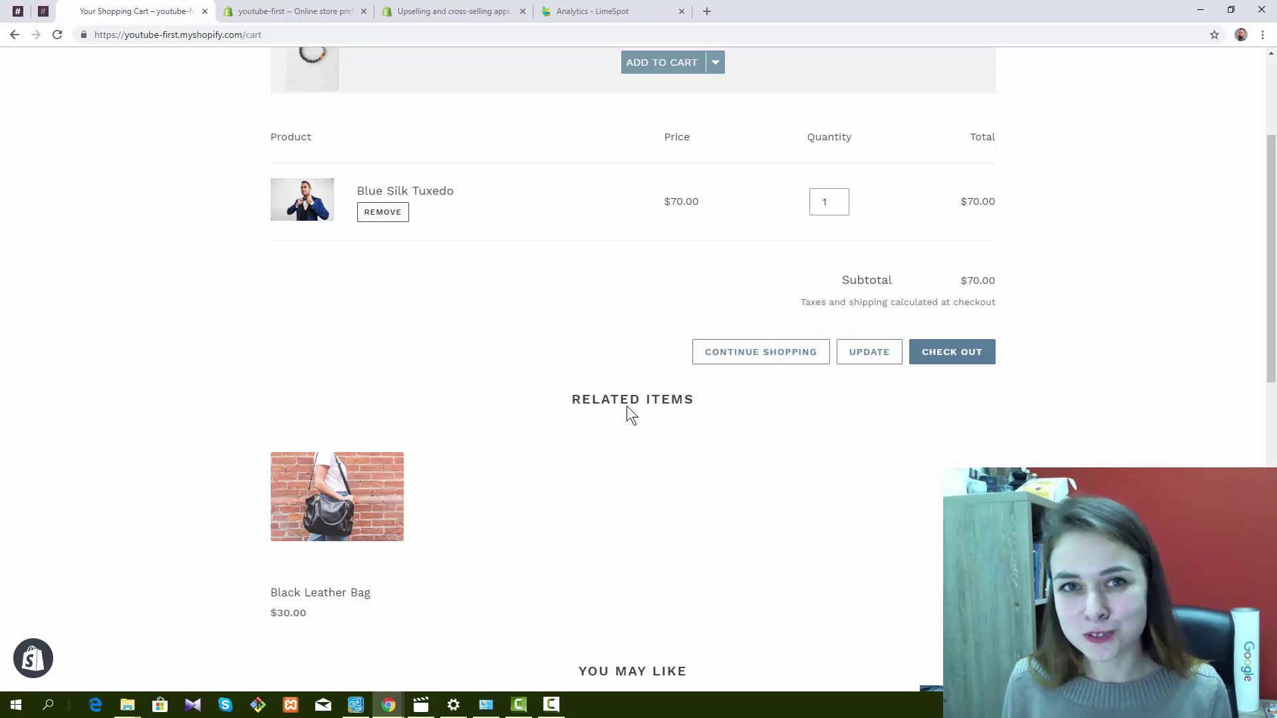
left_click(584, 14)
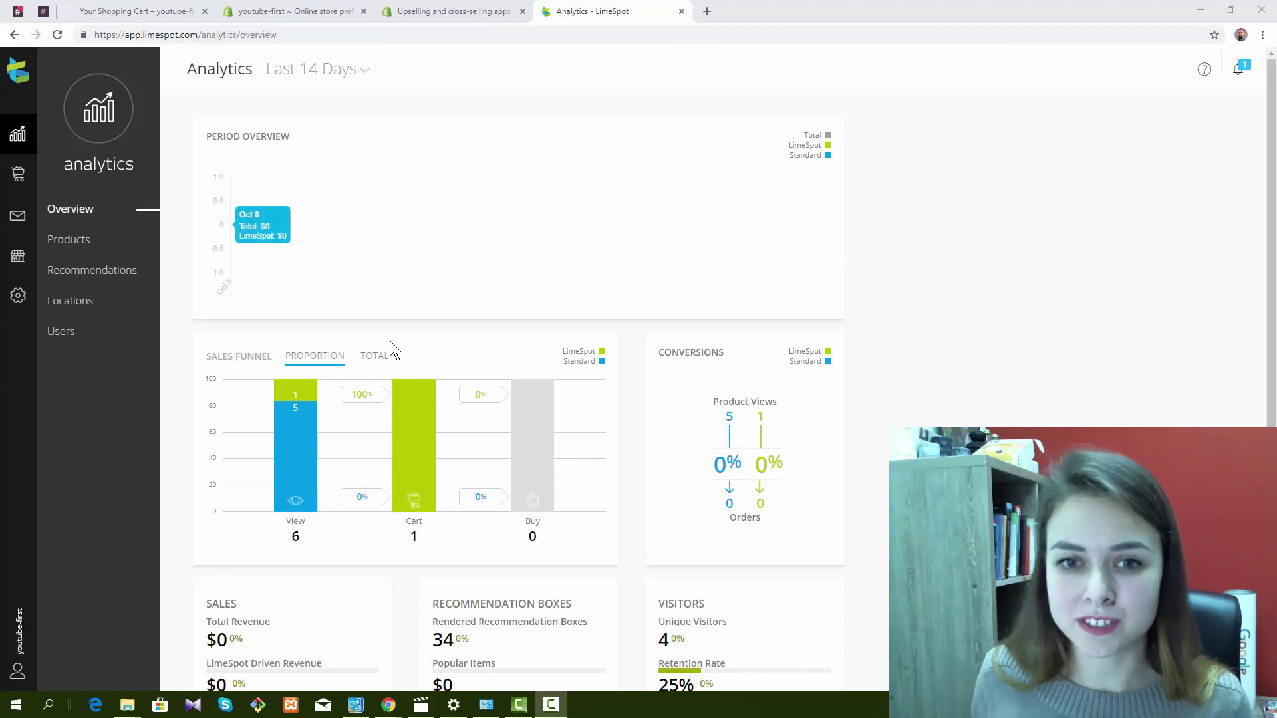
mouse_move(273, 285)
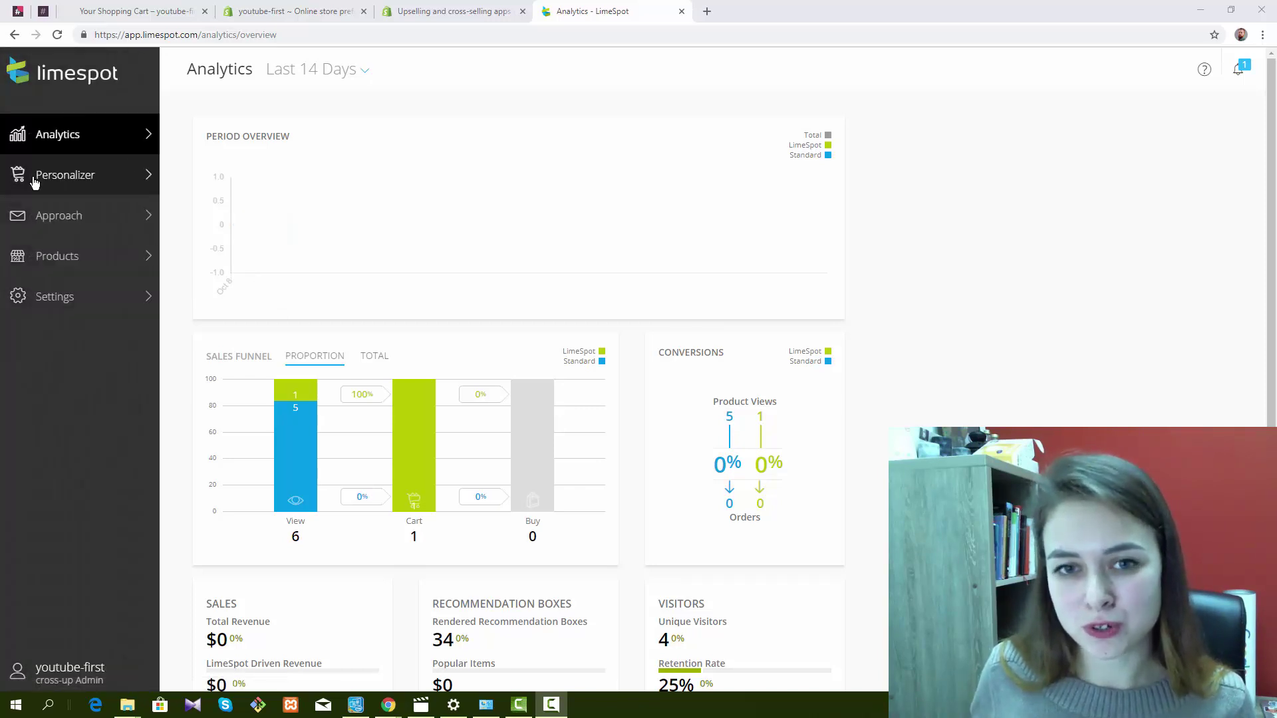
Step: In the Personalizer setup, remove the You May Like box from the Home page and save the change
left_click(46, 174)
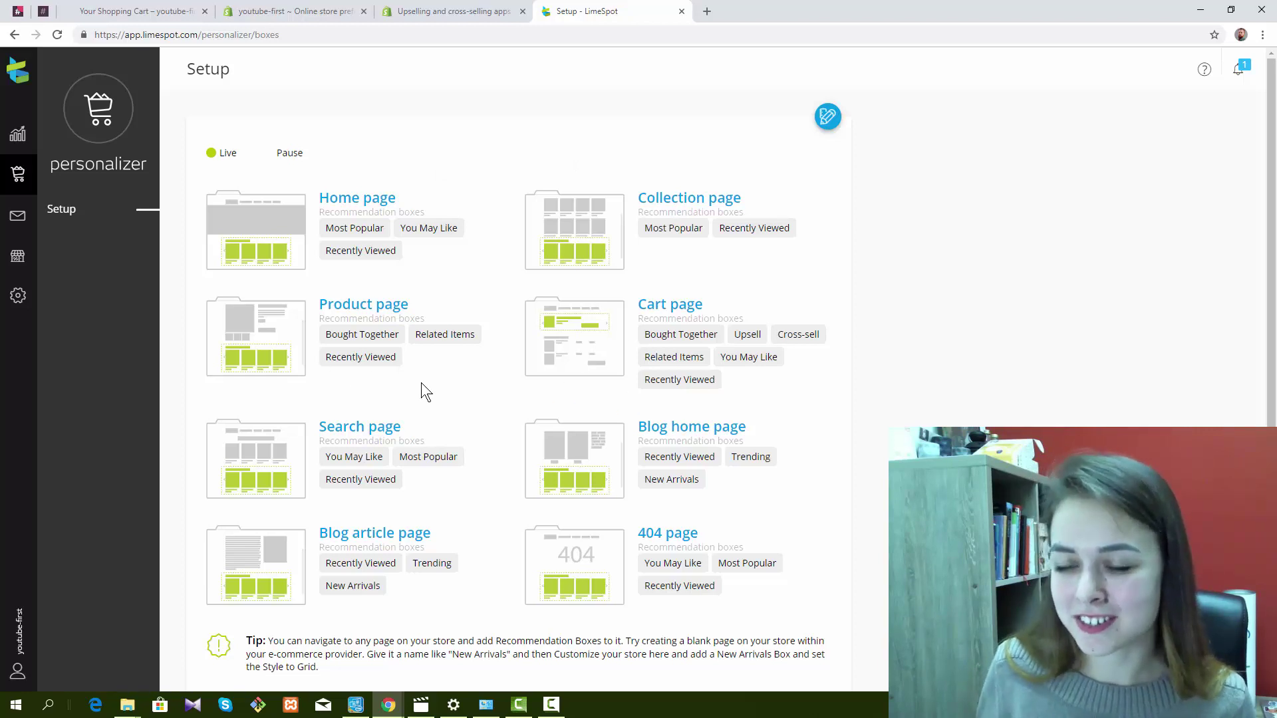
left_click(345, 201)
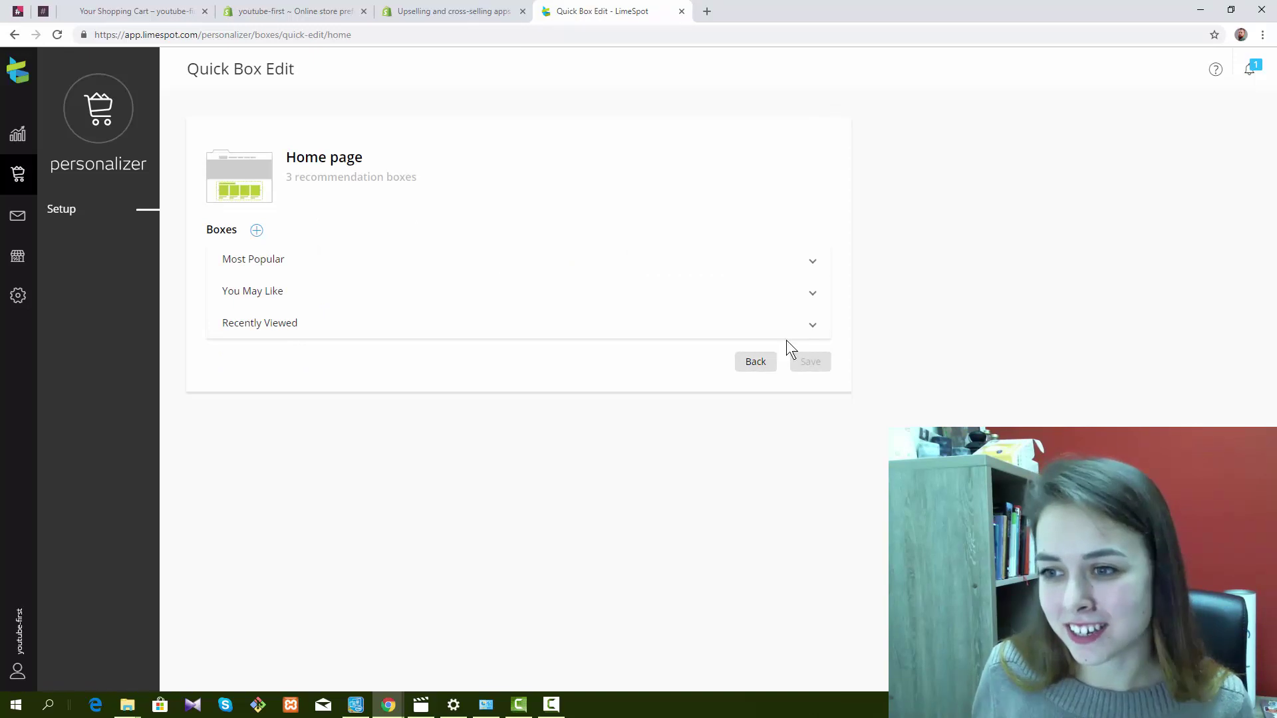
left_click(809, 295)
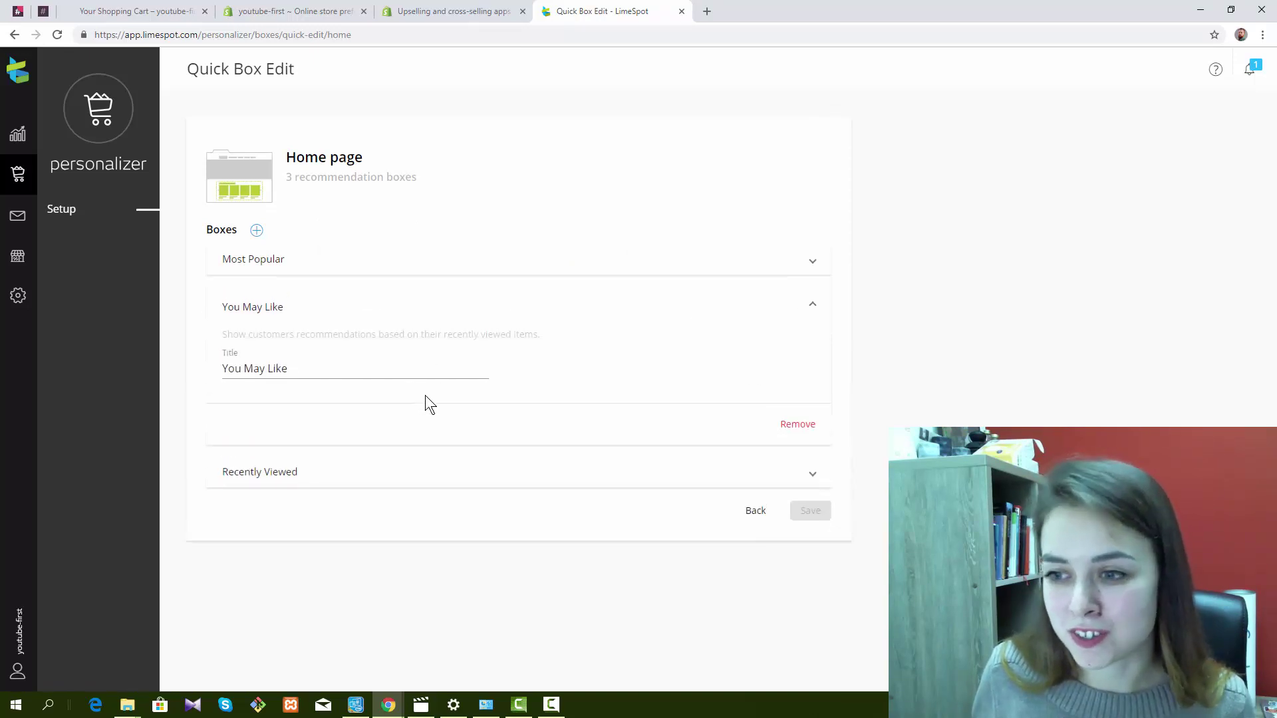
left_click(798, 425)
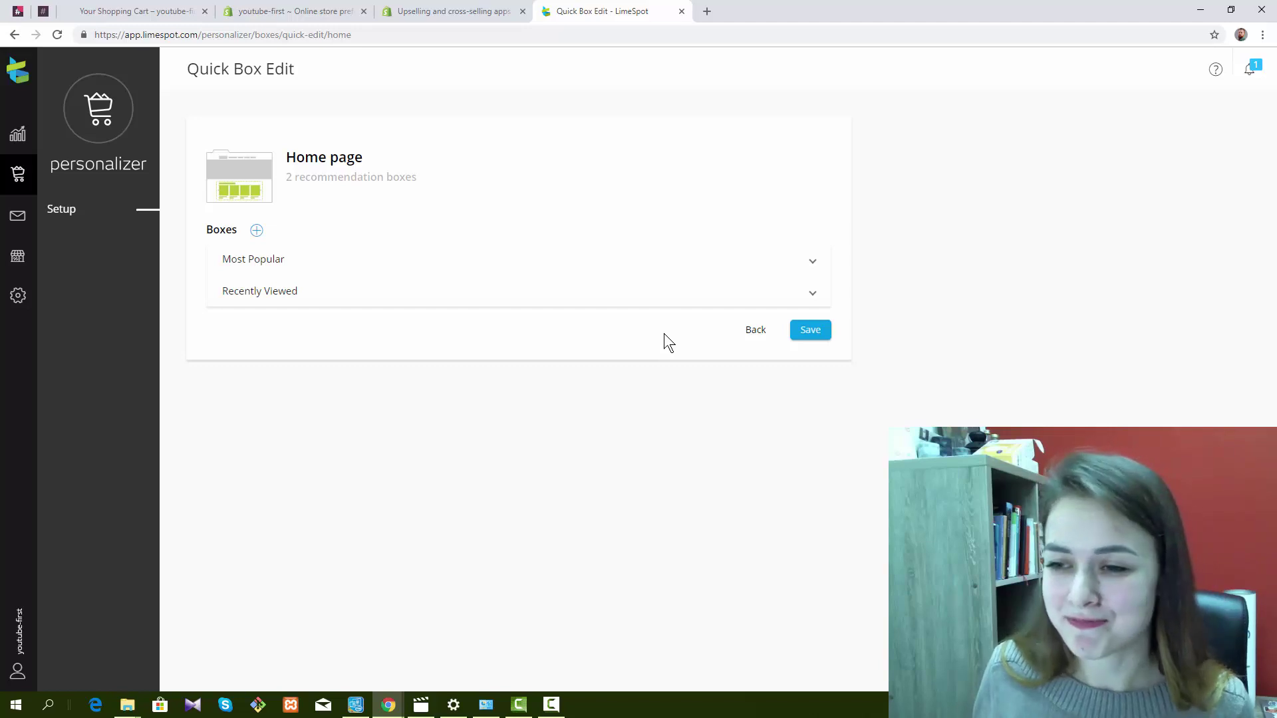
left_click(823, 333)
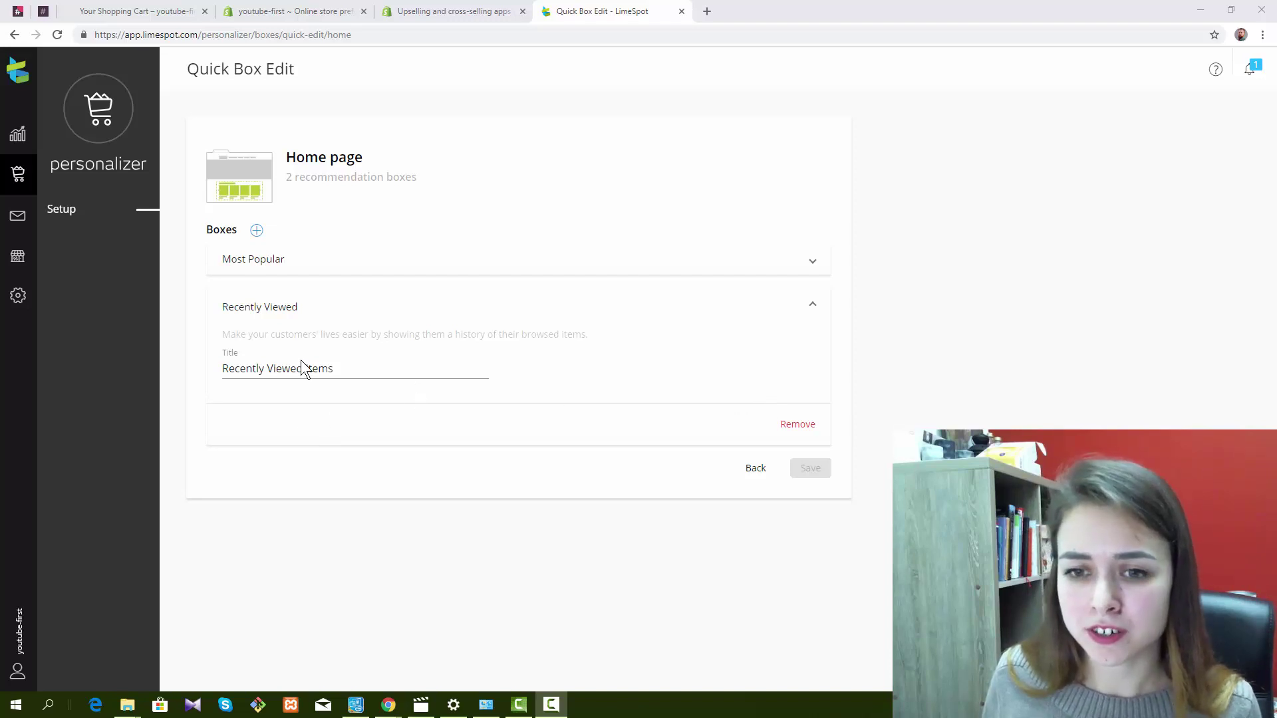
Step: Check the list of boxes that can be added to the Home page without adding one, and return to Setup
left_click(258, 232)
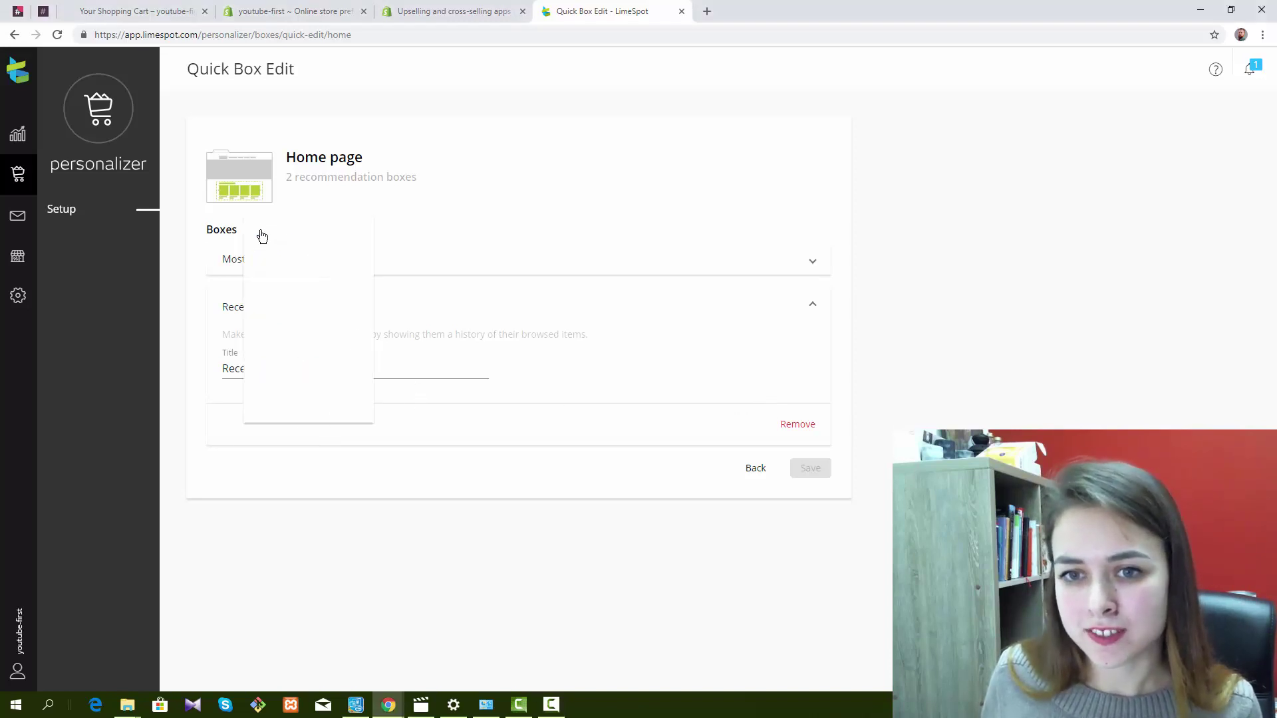
left_click(522, 258)
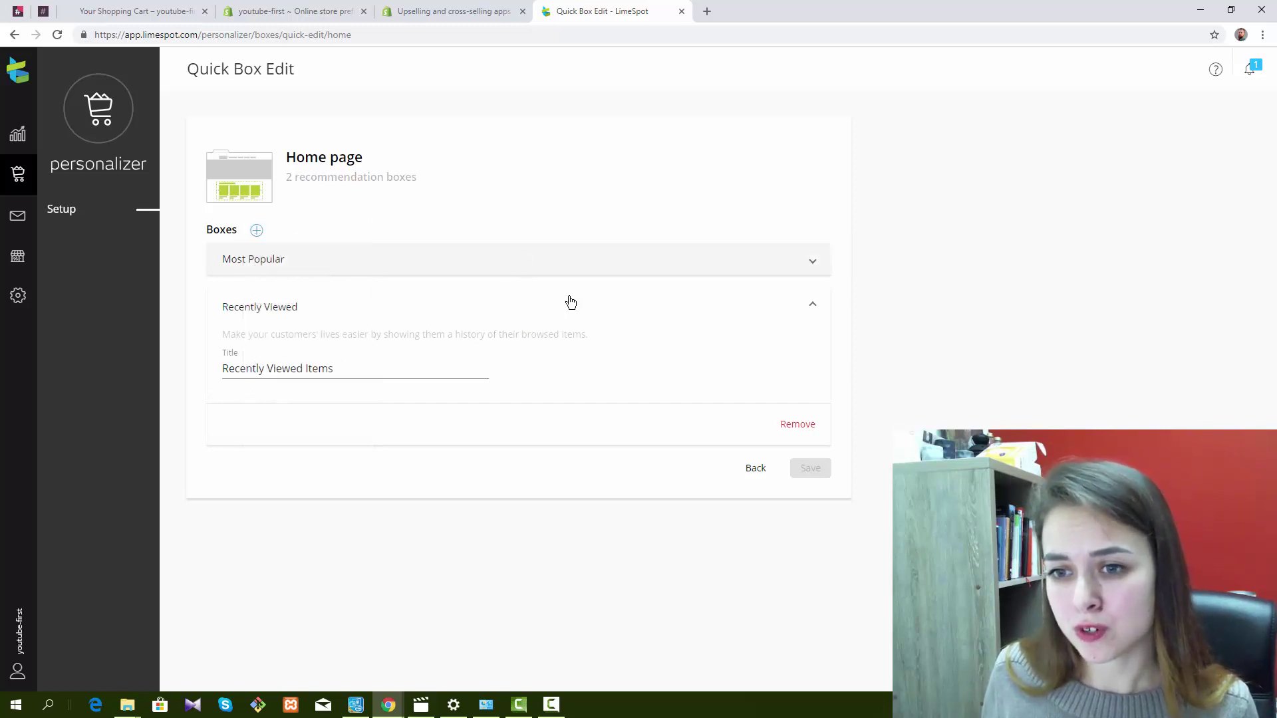
left_click(755, 468)
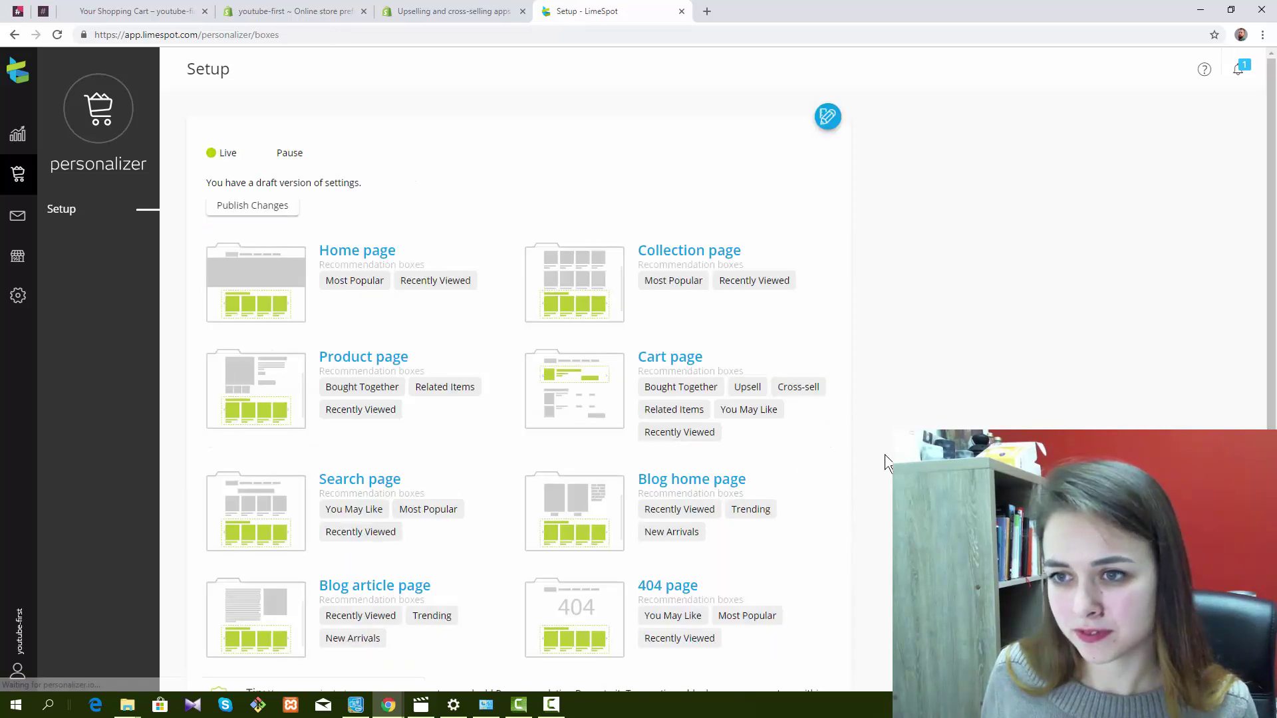
Step: Open the Box Designer, preview the Catalog page and set the e-commerce theme in the global settings to Colors
left_click(828, 118)
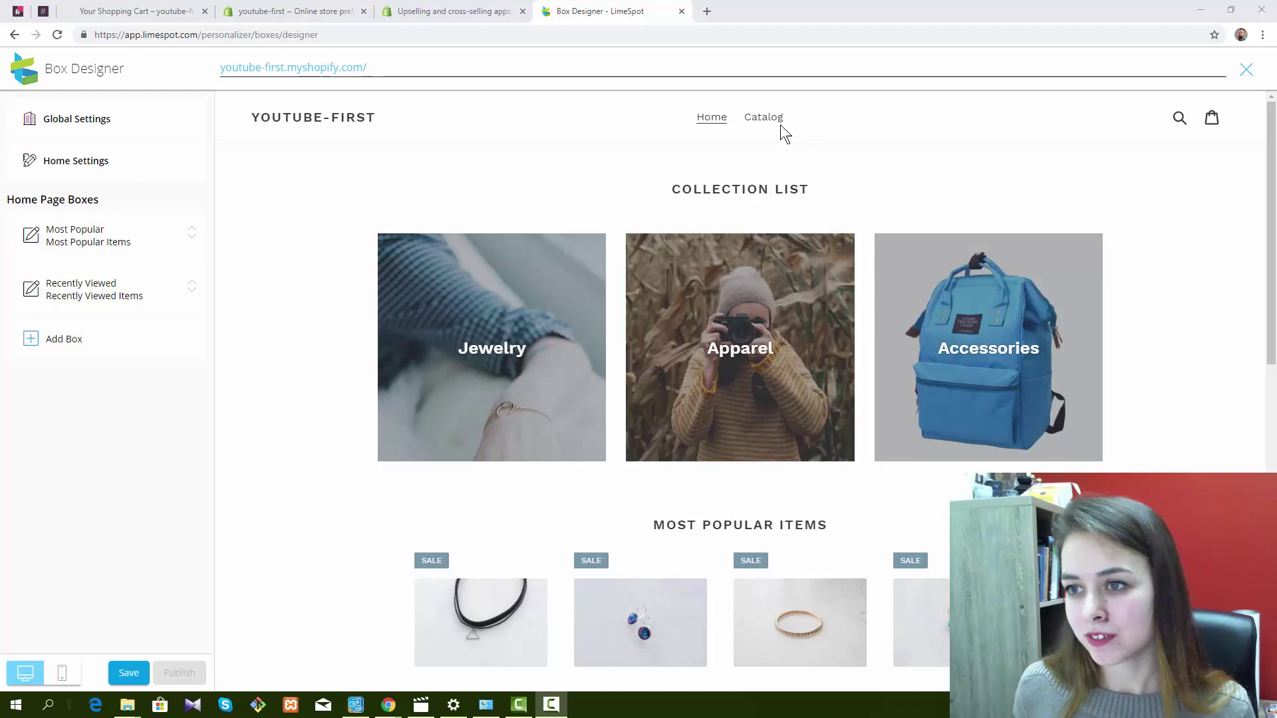
left_click(764, 120)
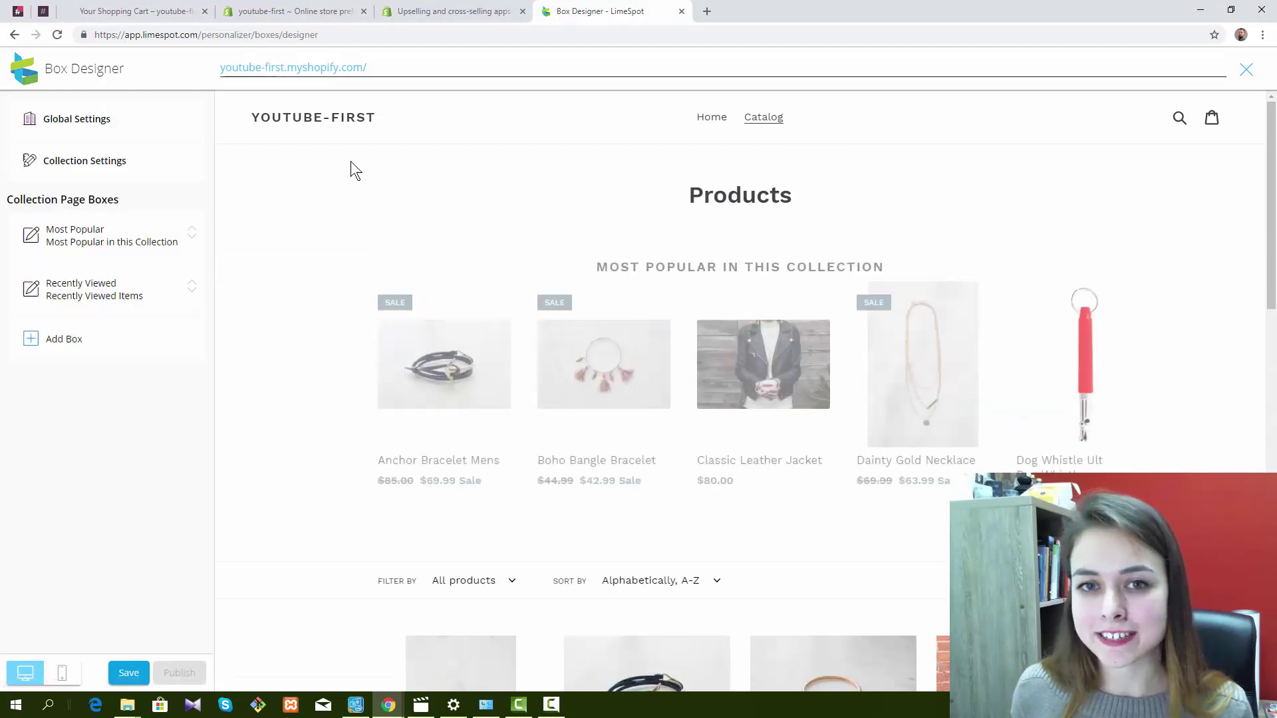
left_click(85, 119)
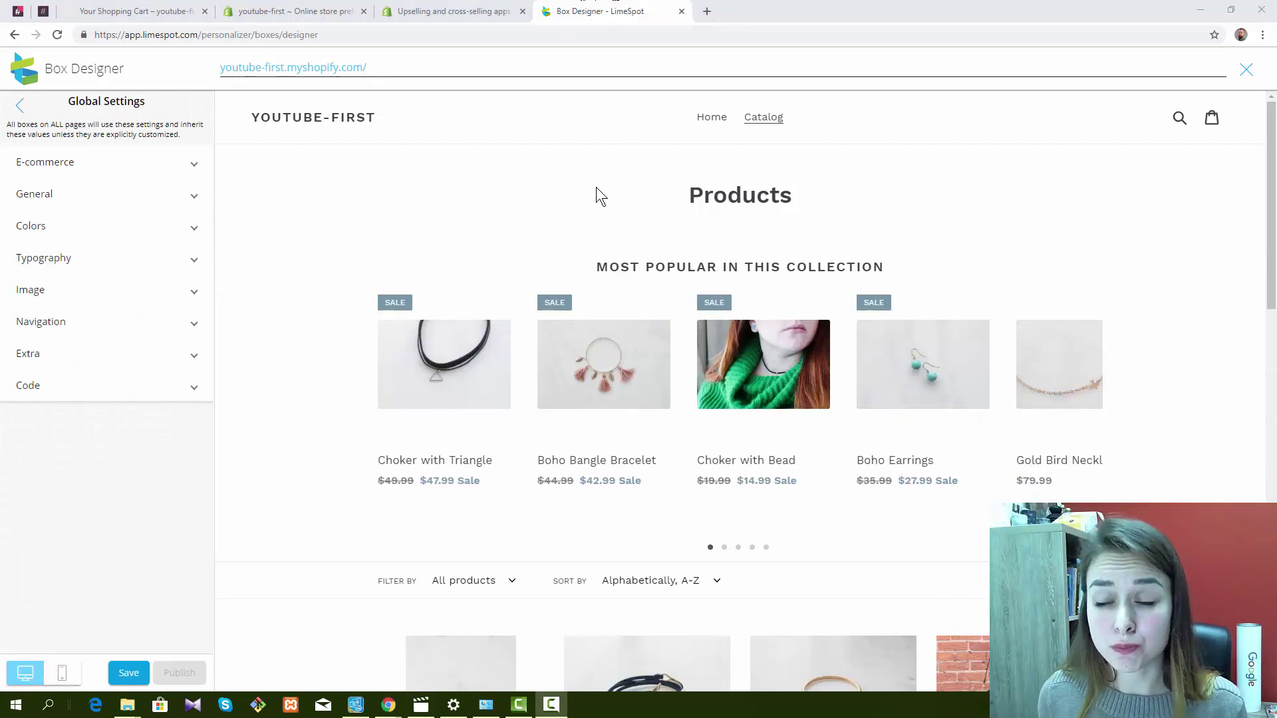
left_click(173, 168)
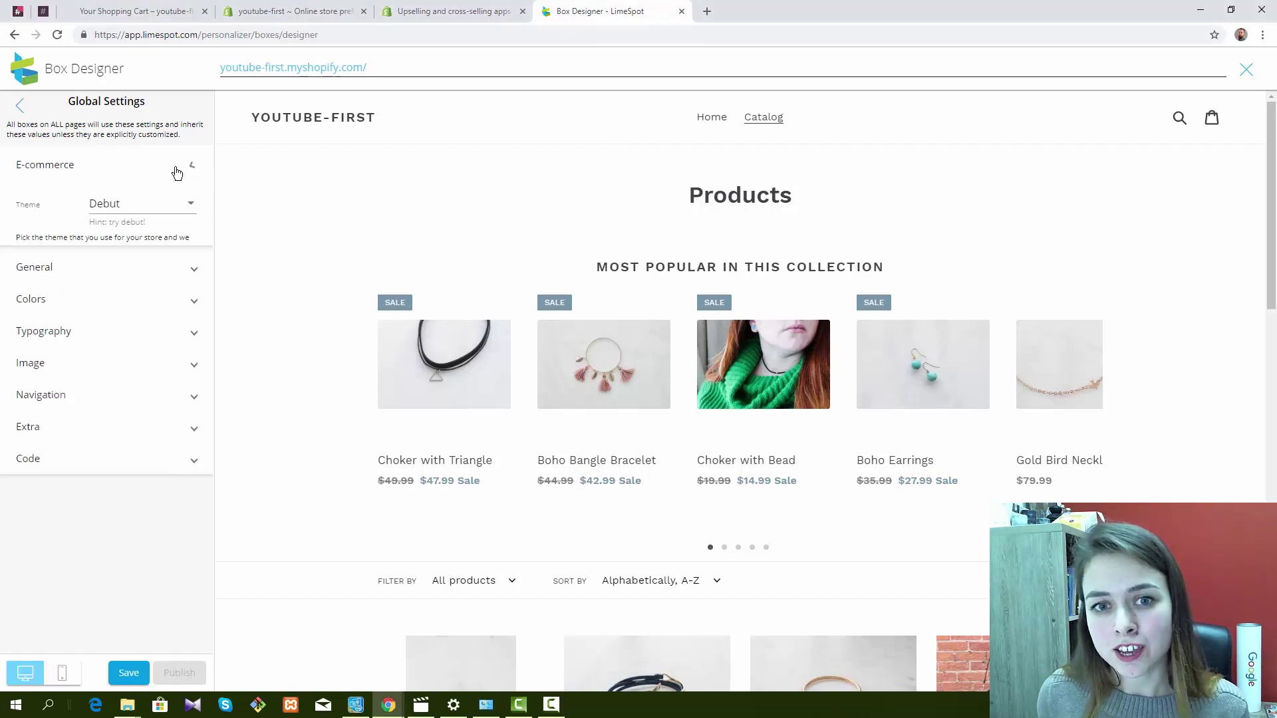
left_click(130, 211)
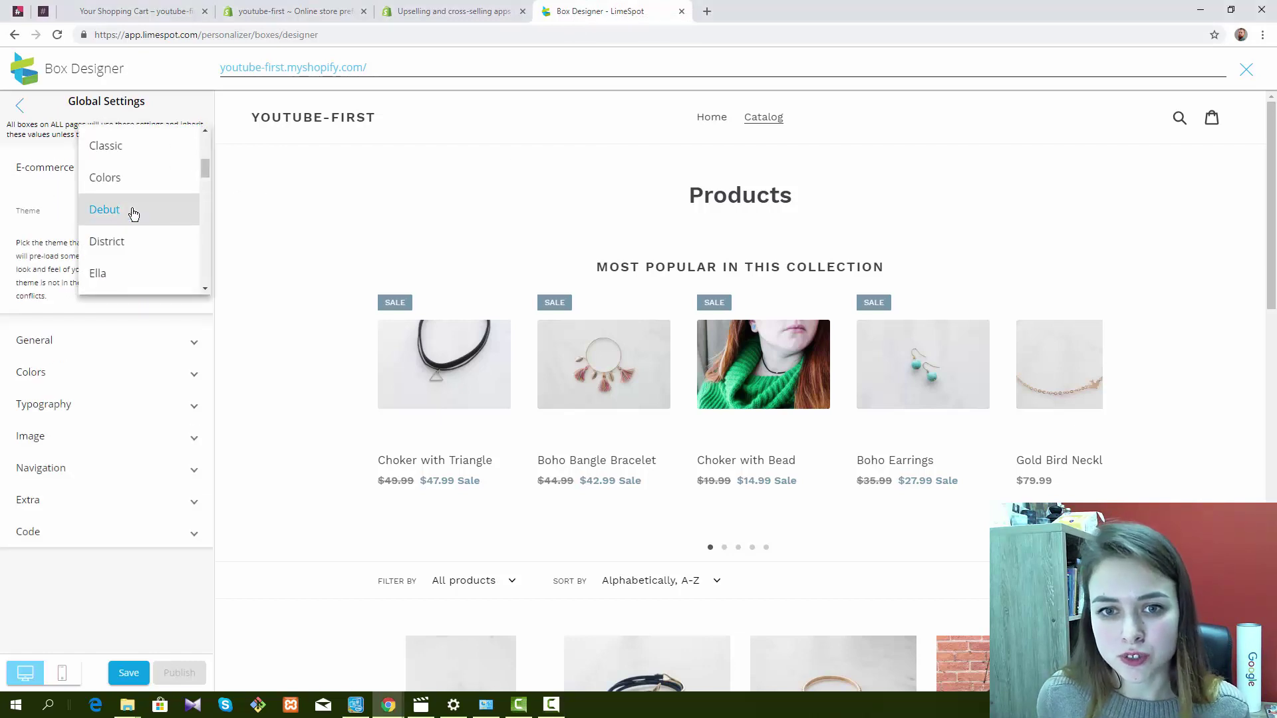
left_click(128, 184)
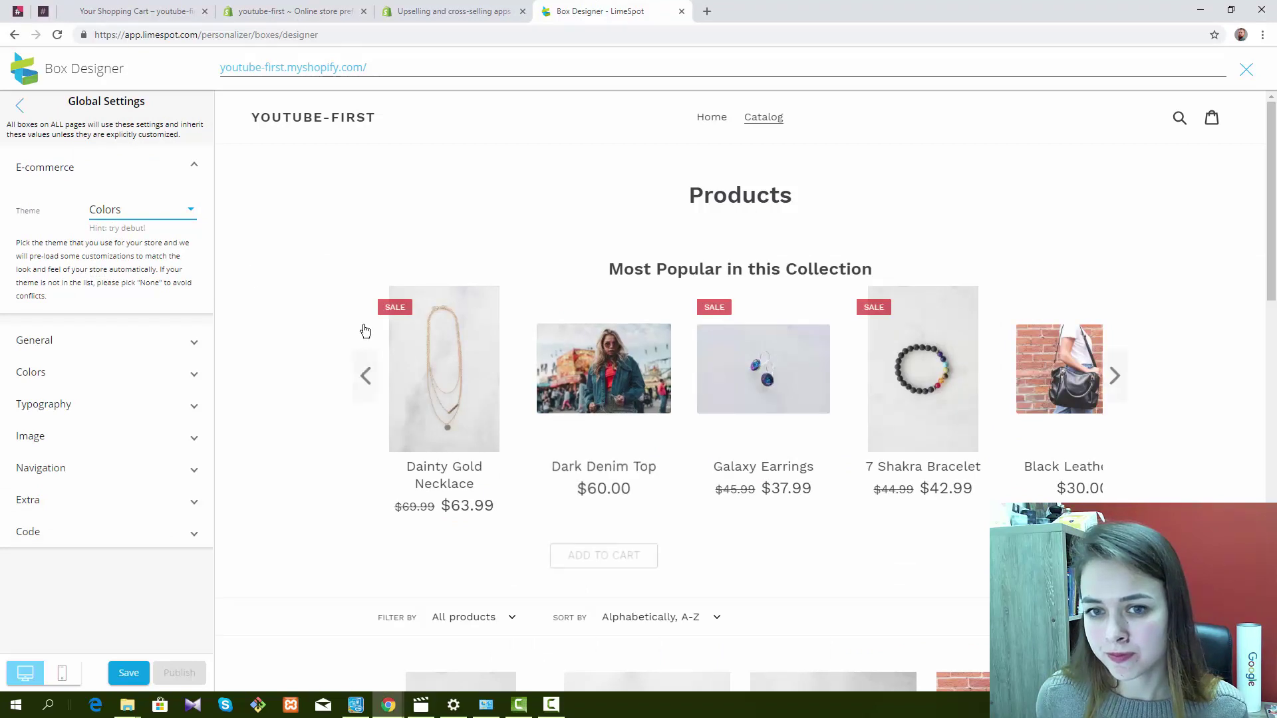
Step: Turn off the sale tag in the general section of the global settings
left_click(188, 346)
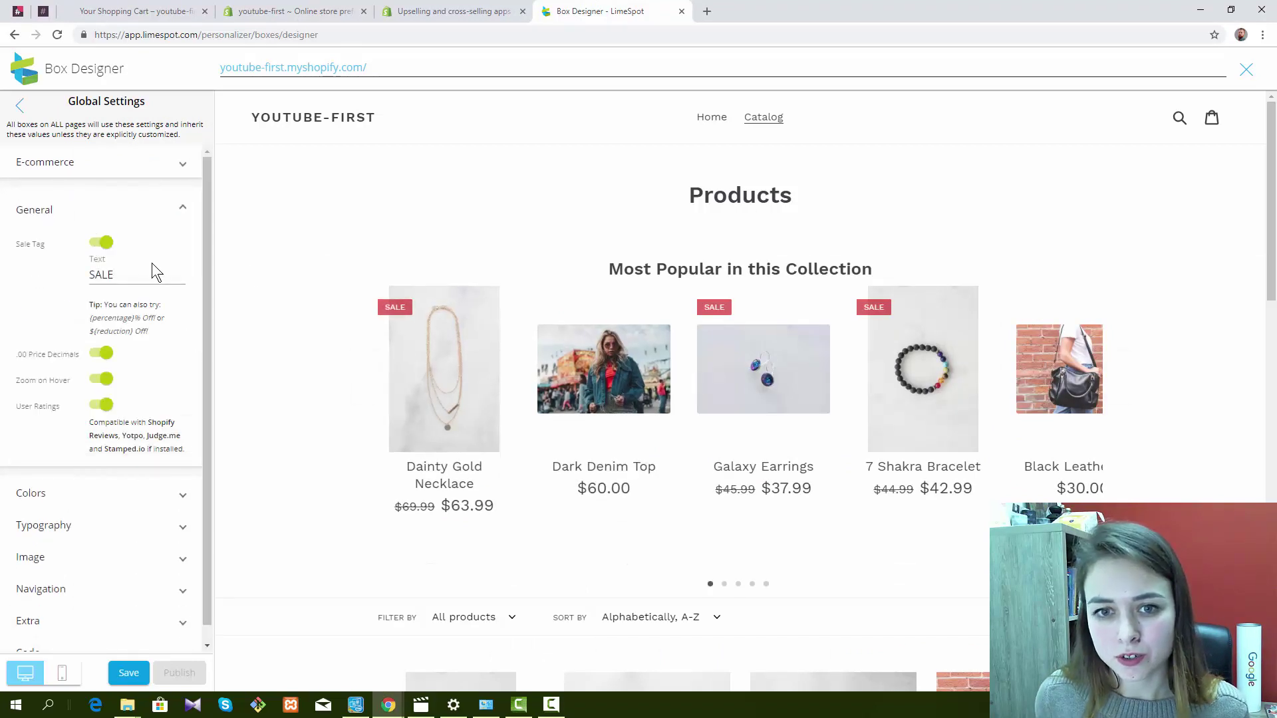
left_click(97, 246)
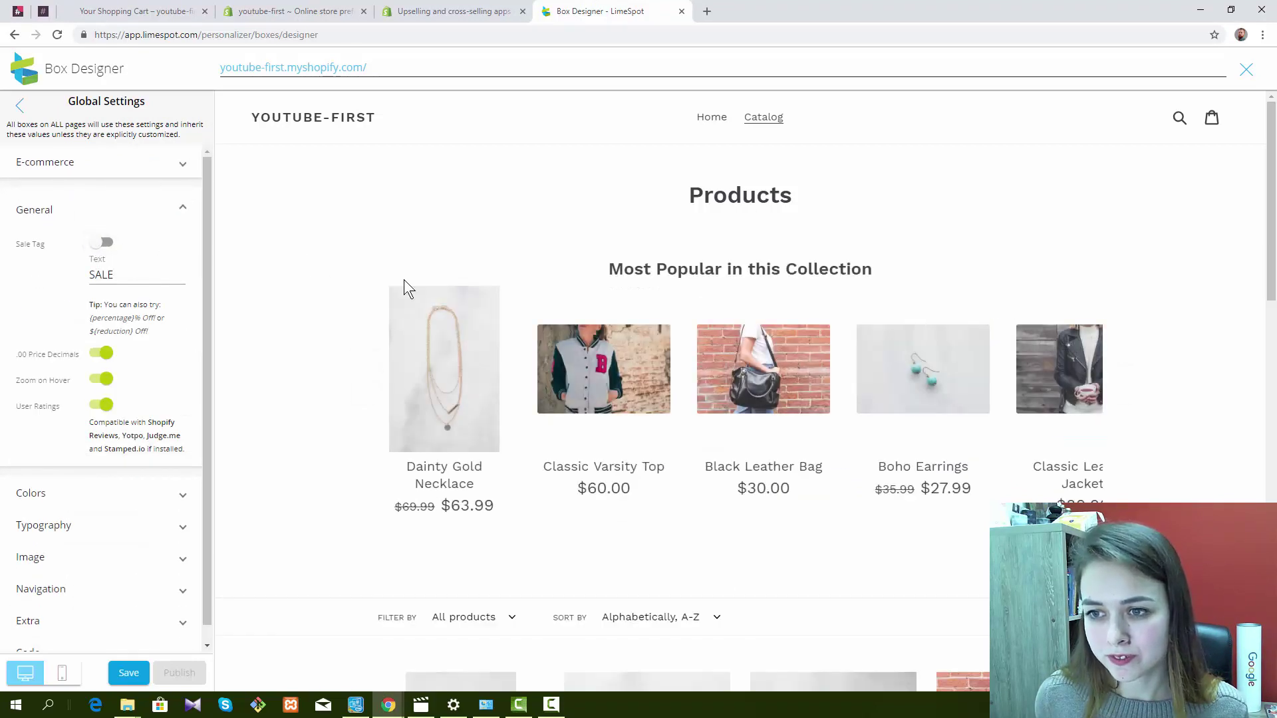
Step: Leave the global settings and set the image width for all Collection page boxes to 400 px
scroll(74, 469, "down", 1)
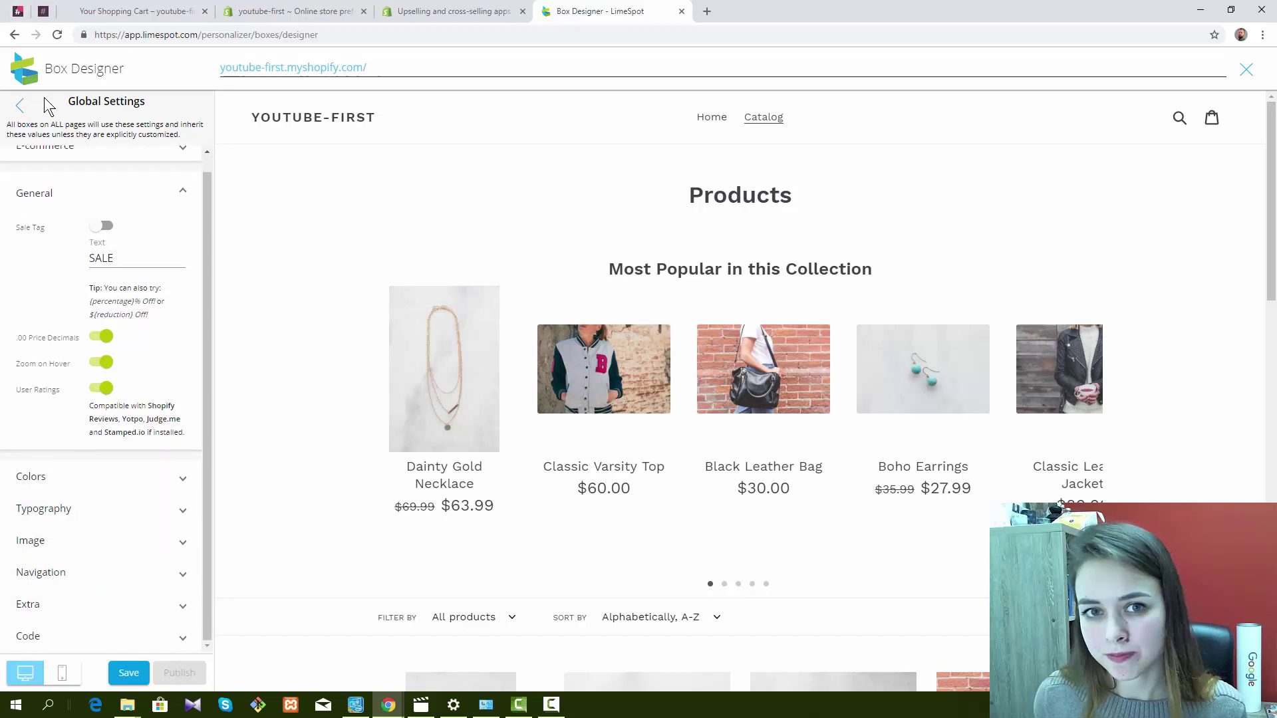
left_click(22, 104)
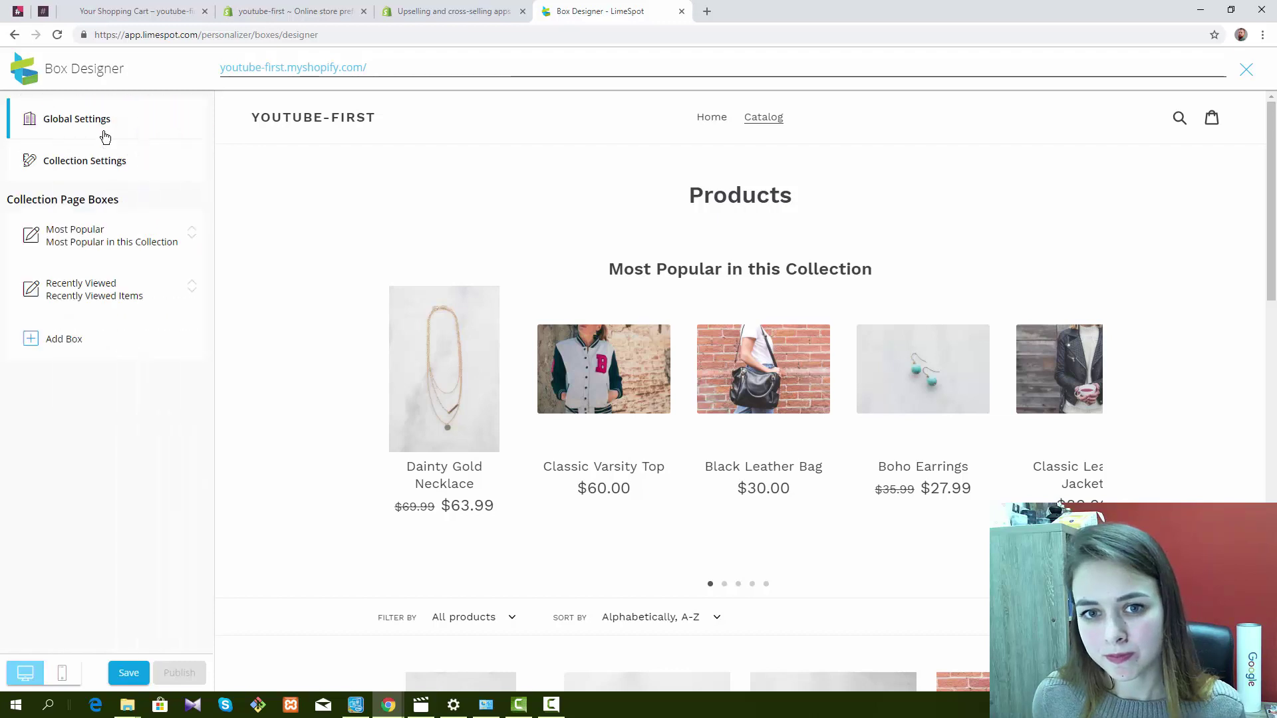
left_click(136, 162)
left_click(147, 176)
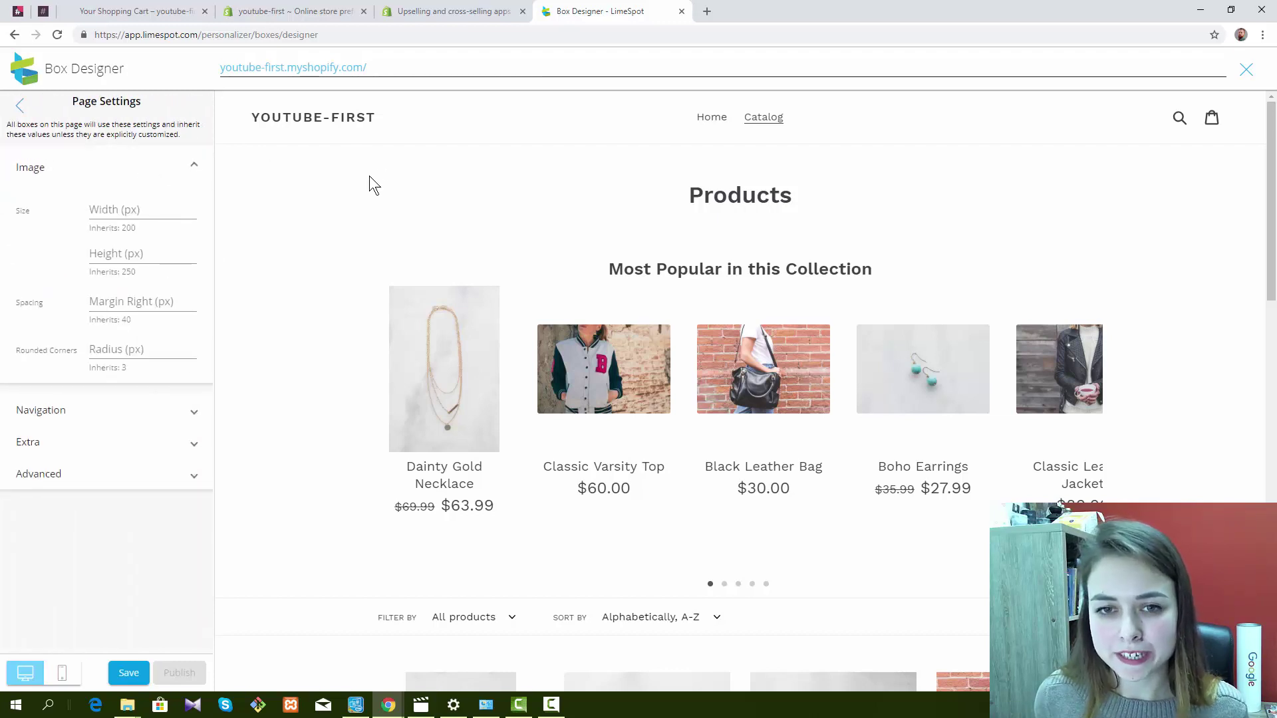
left_click(103, 209)
type("400")
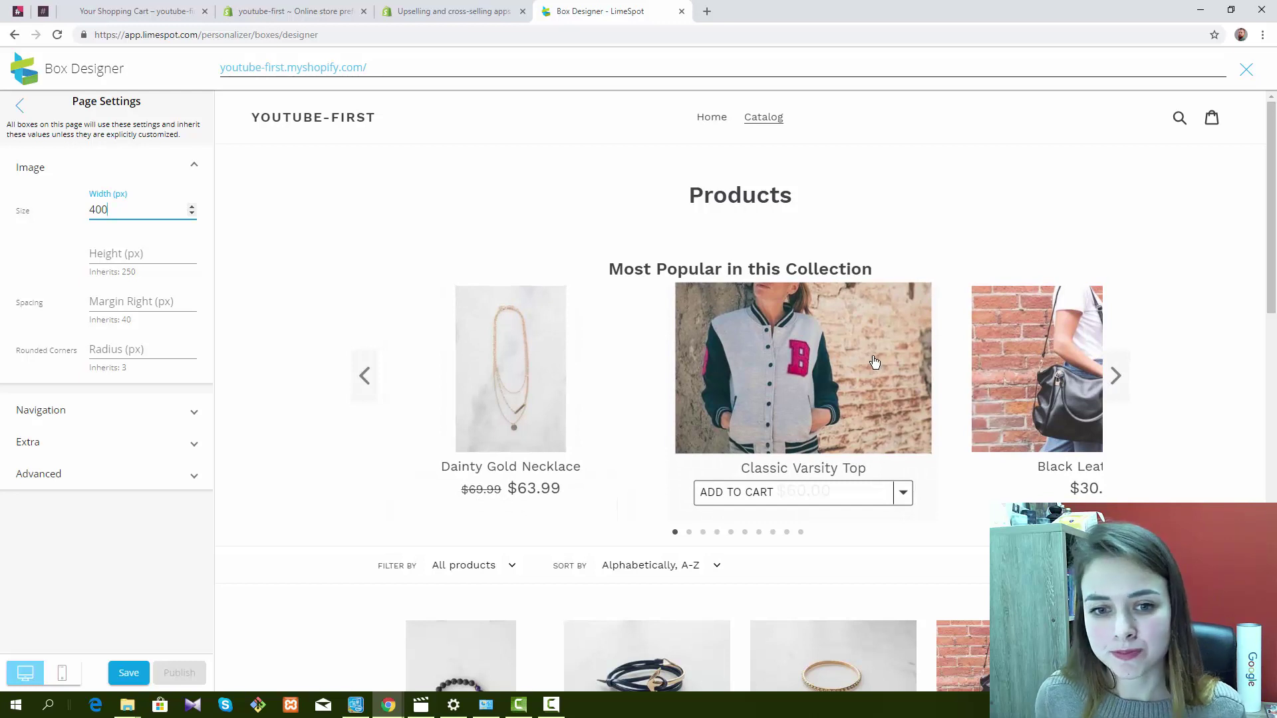
Step: Preview the Home page and change the style of its Most Popular box to Grid
left_click(704, 120)
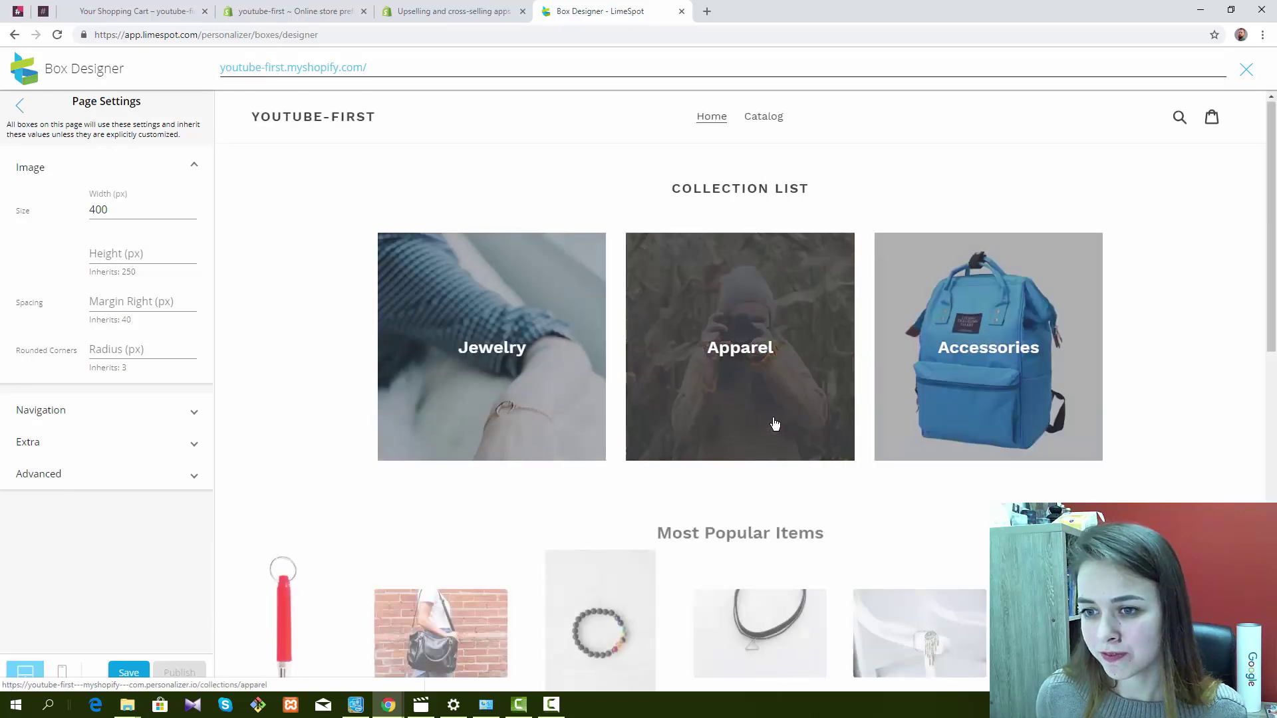
scroll(771, 399, "down", 7)
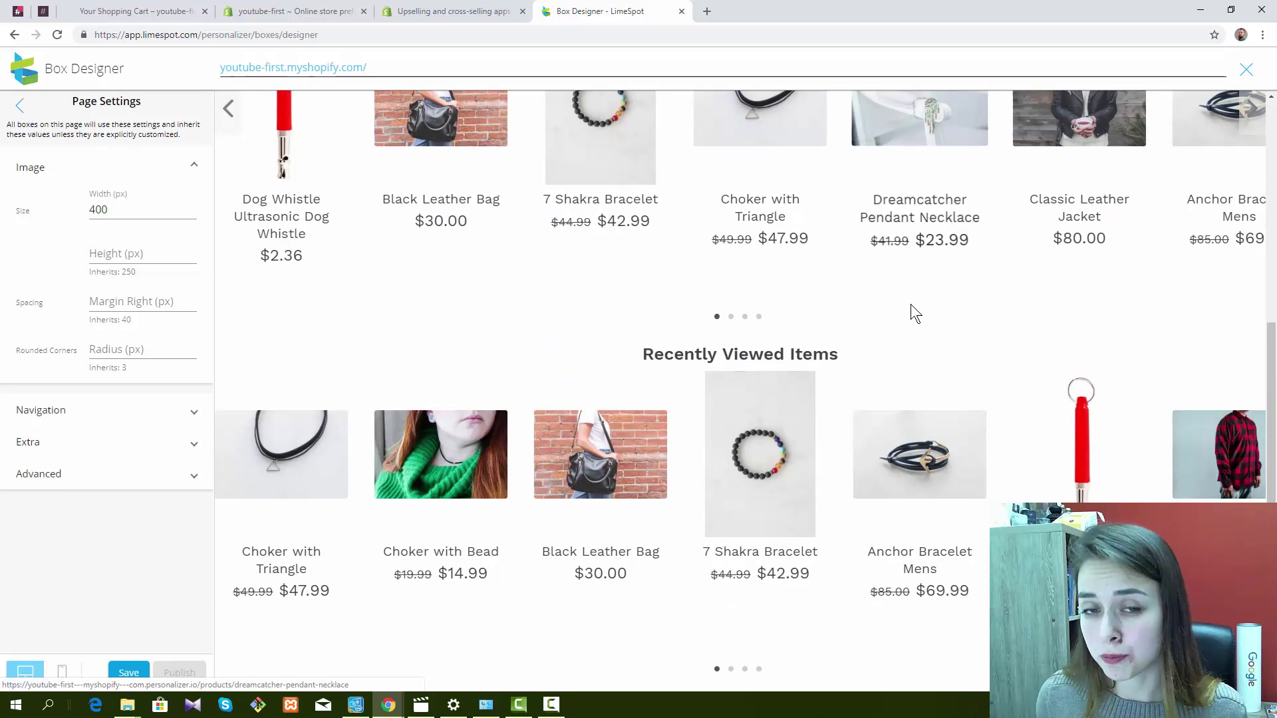
scroll(894, 284, "up", 4)
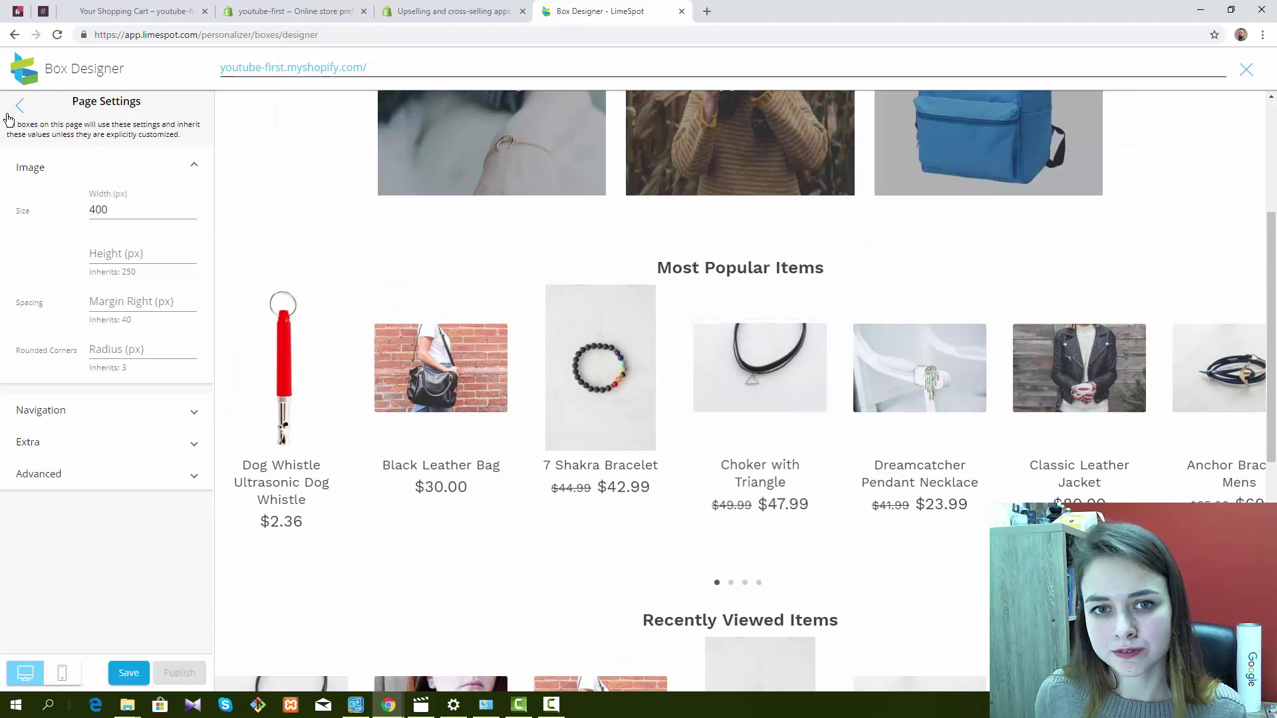
left_click(20, 106)
left_click(115, 243)
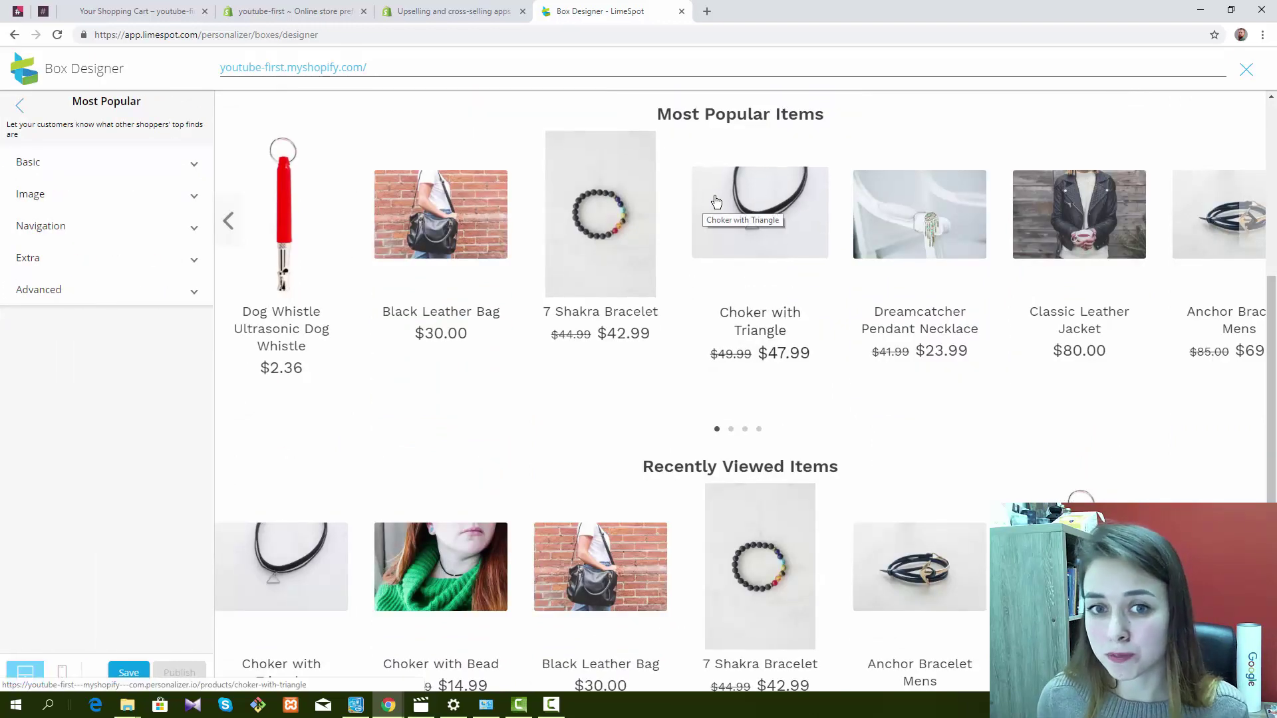
left_click(176, 165)
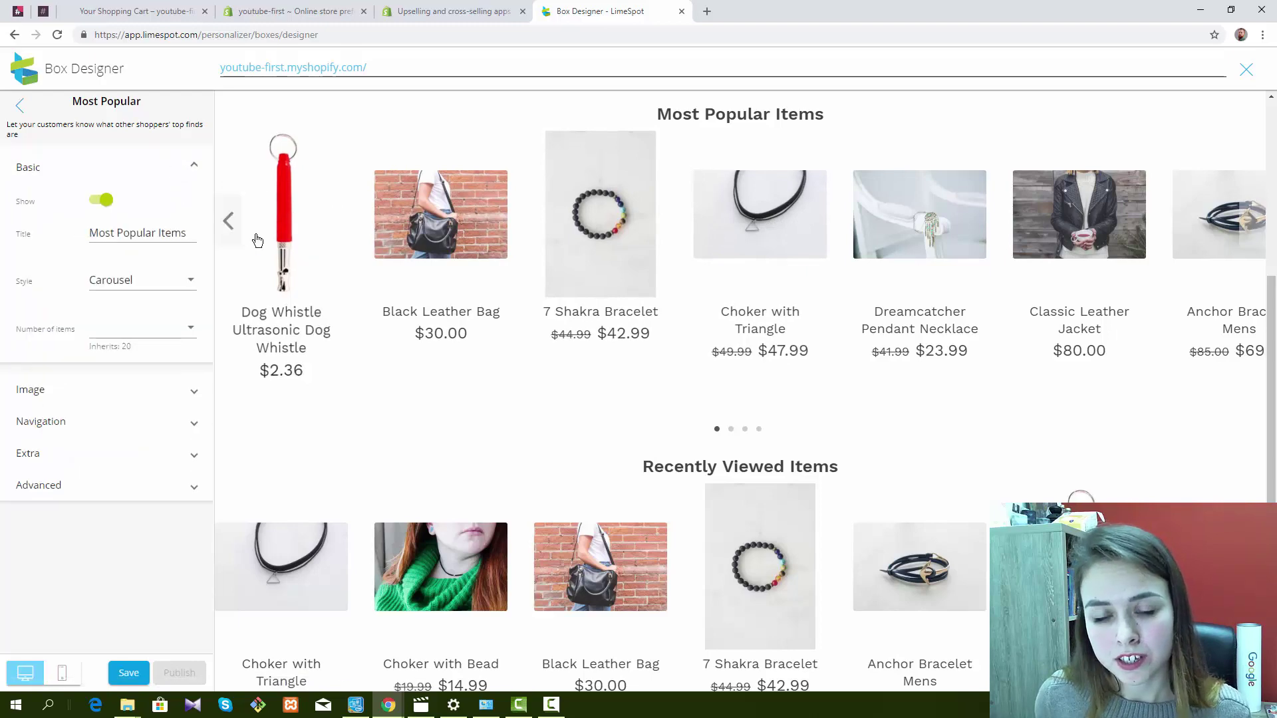
left_click(157, 280)
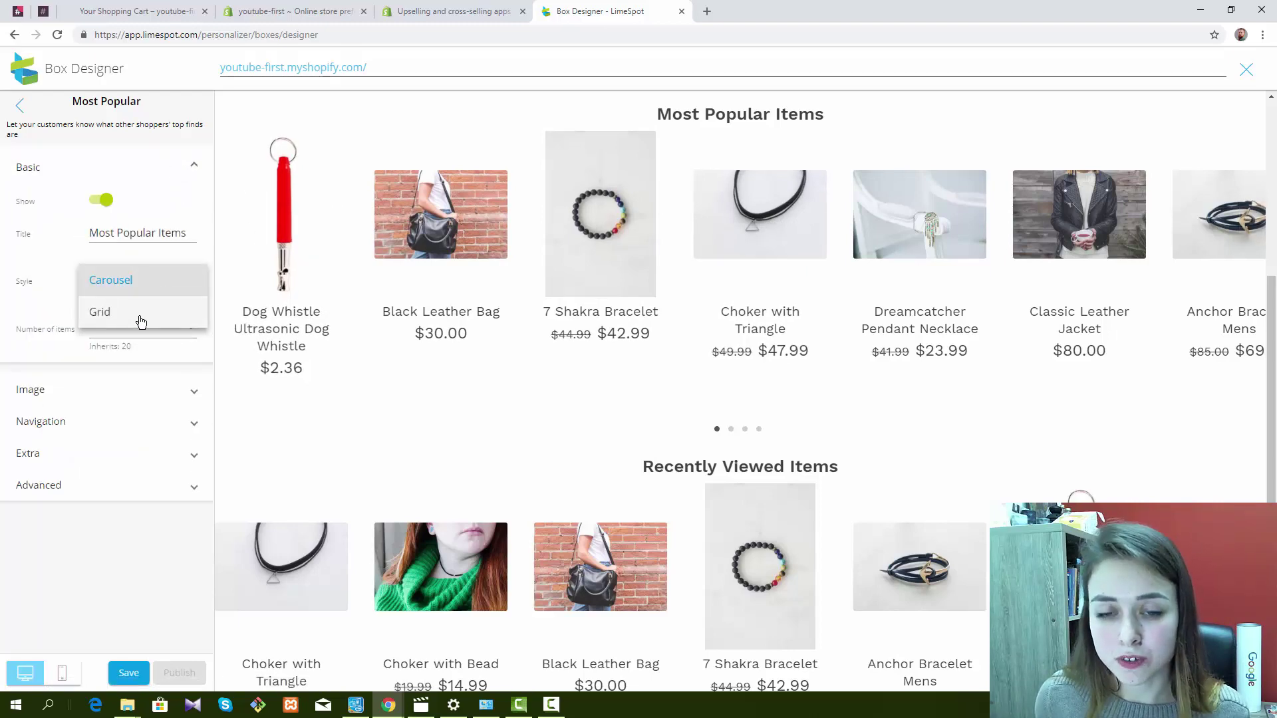
left_click(139, 320)
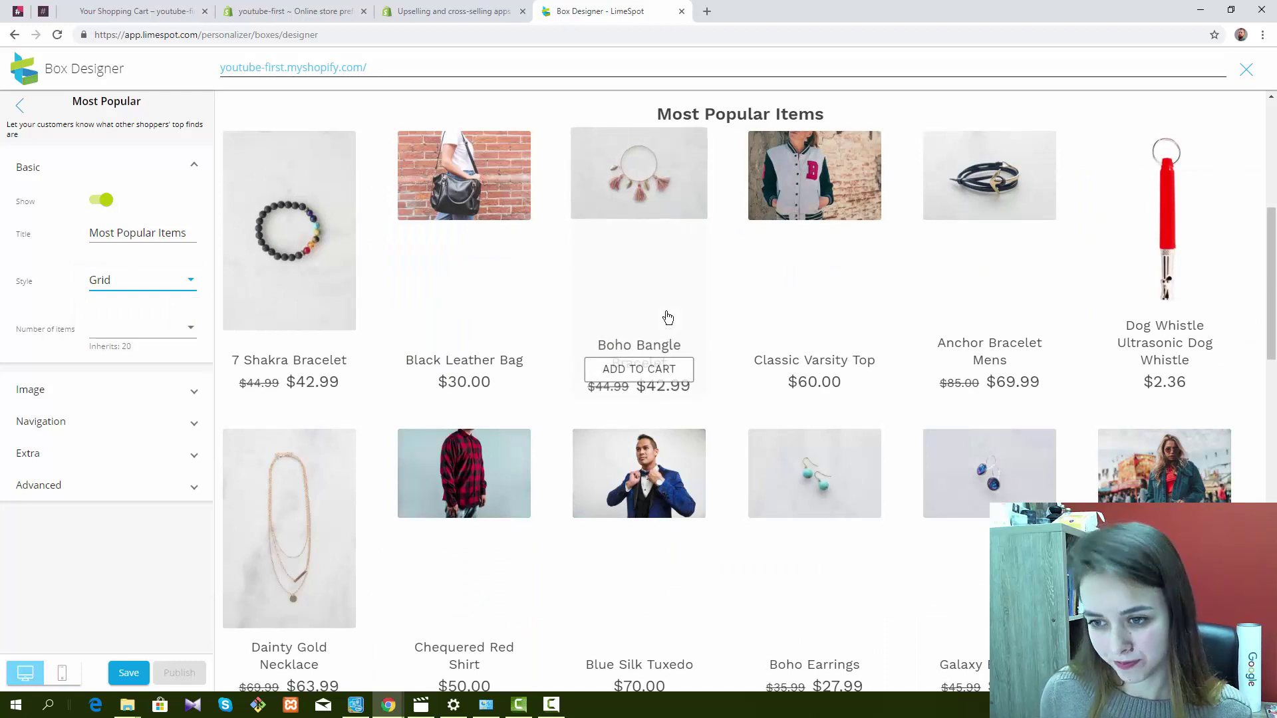
Step: Limit the Home page's Most Popular box to 5 items, save, and check the mobile preview before closing the Box Designer
scroll(231, 321, "up", 1)
left_click(146, 329)
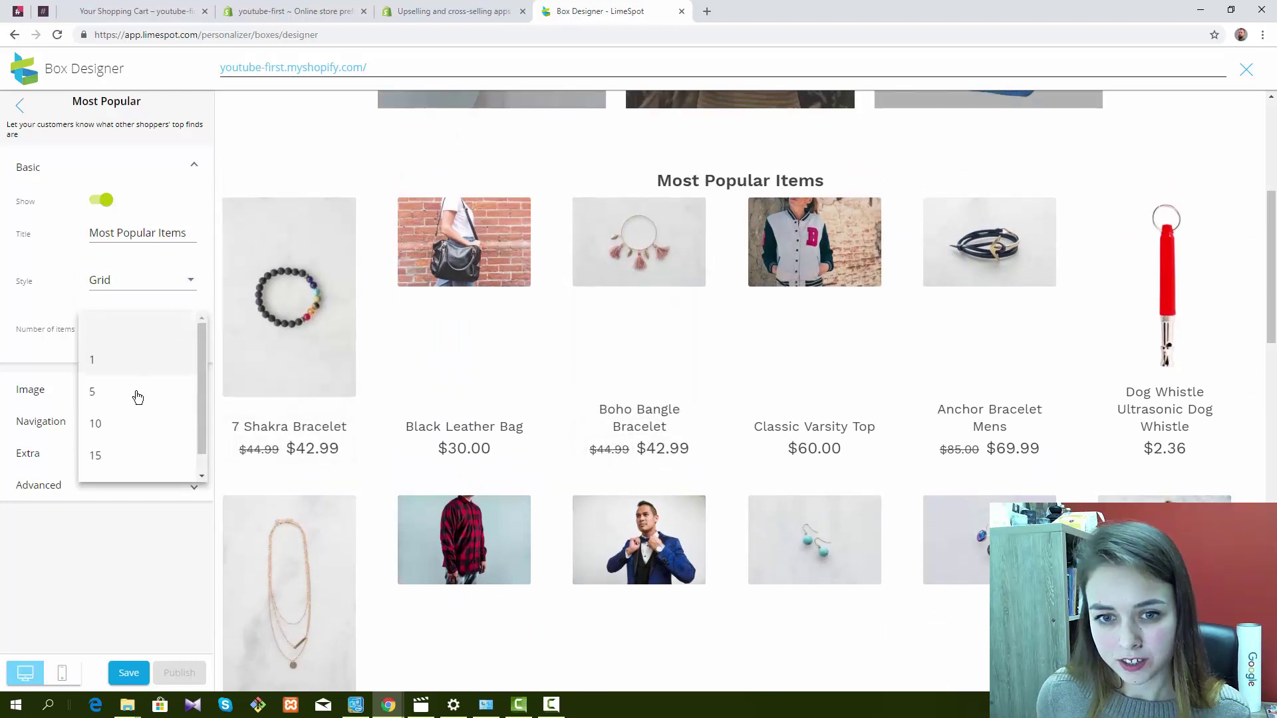
left_click(99, 394)
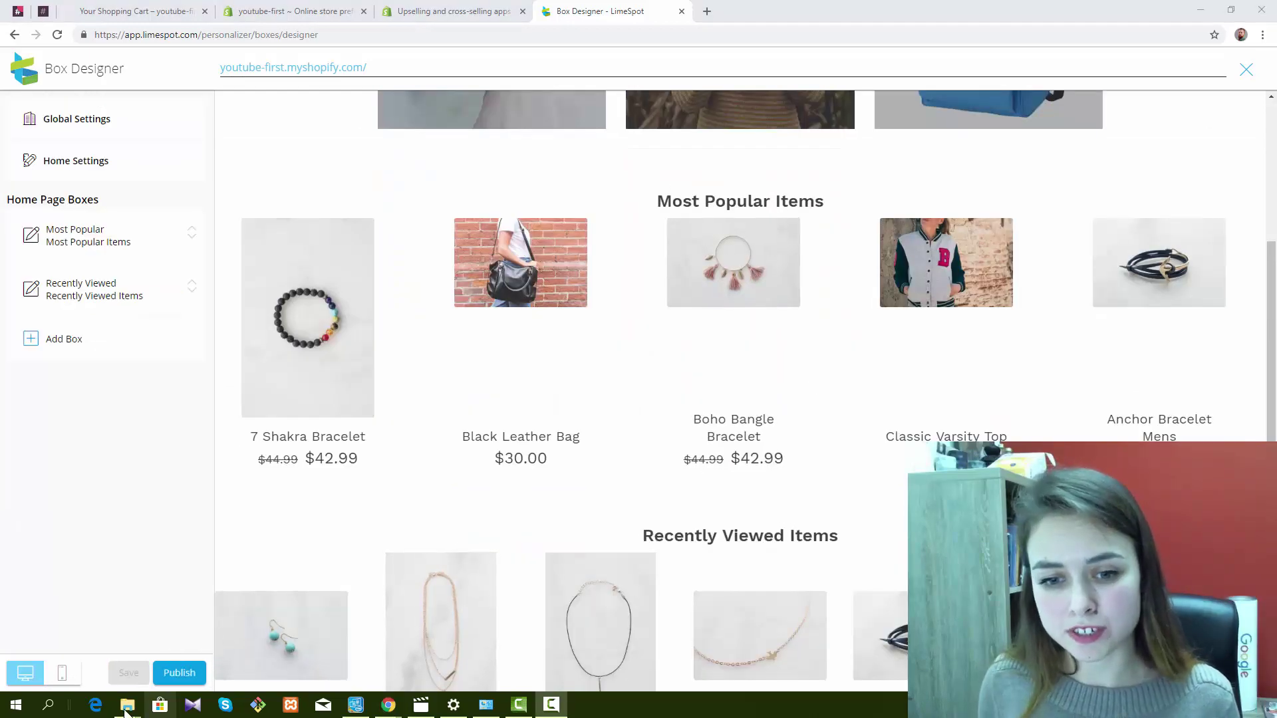
left_click(71, 673)
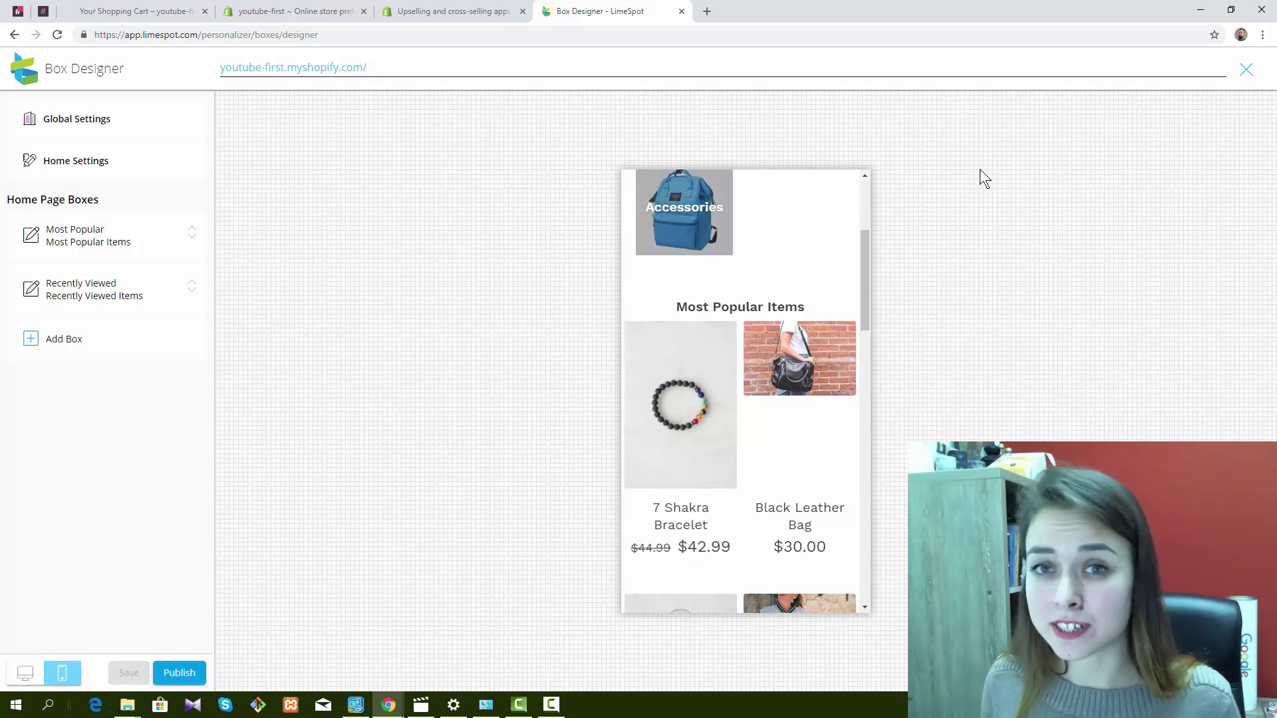
left_click(1246, 70)
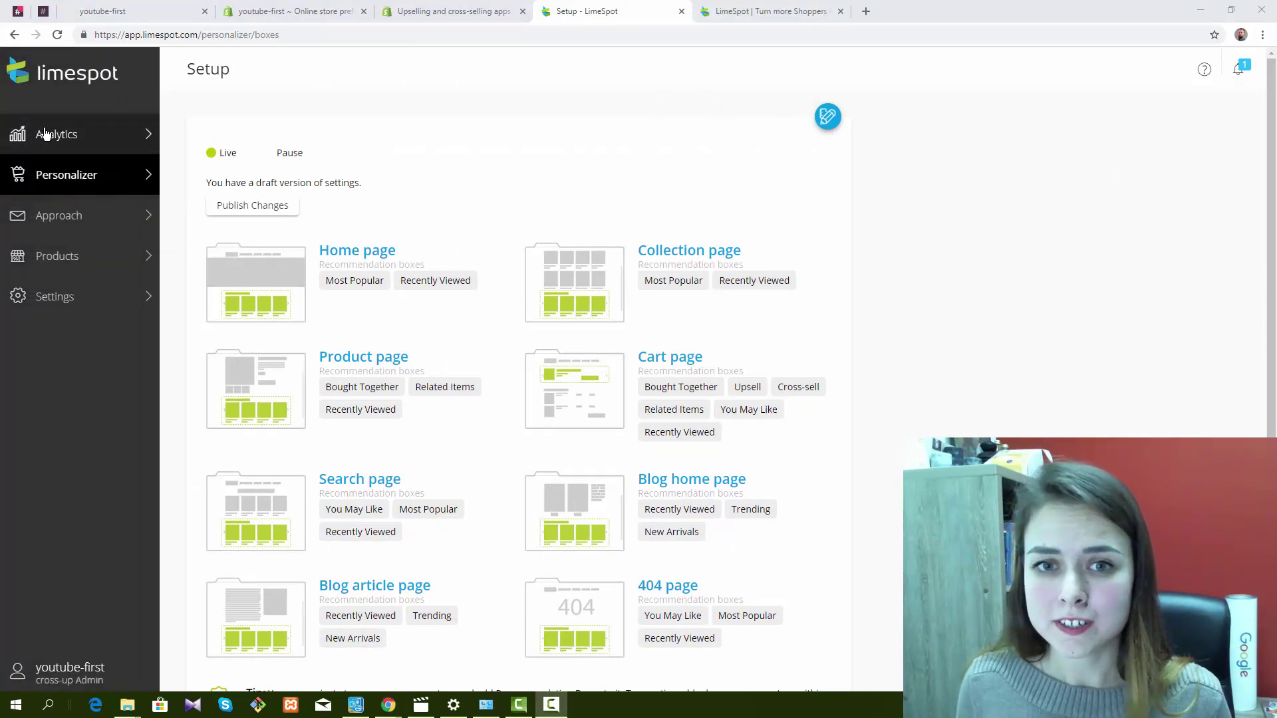
Step: Review the LimeSpot analytics overview and the Personalizer pricing for the Shopify plan
mouse_move(42, 134)
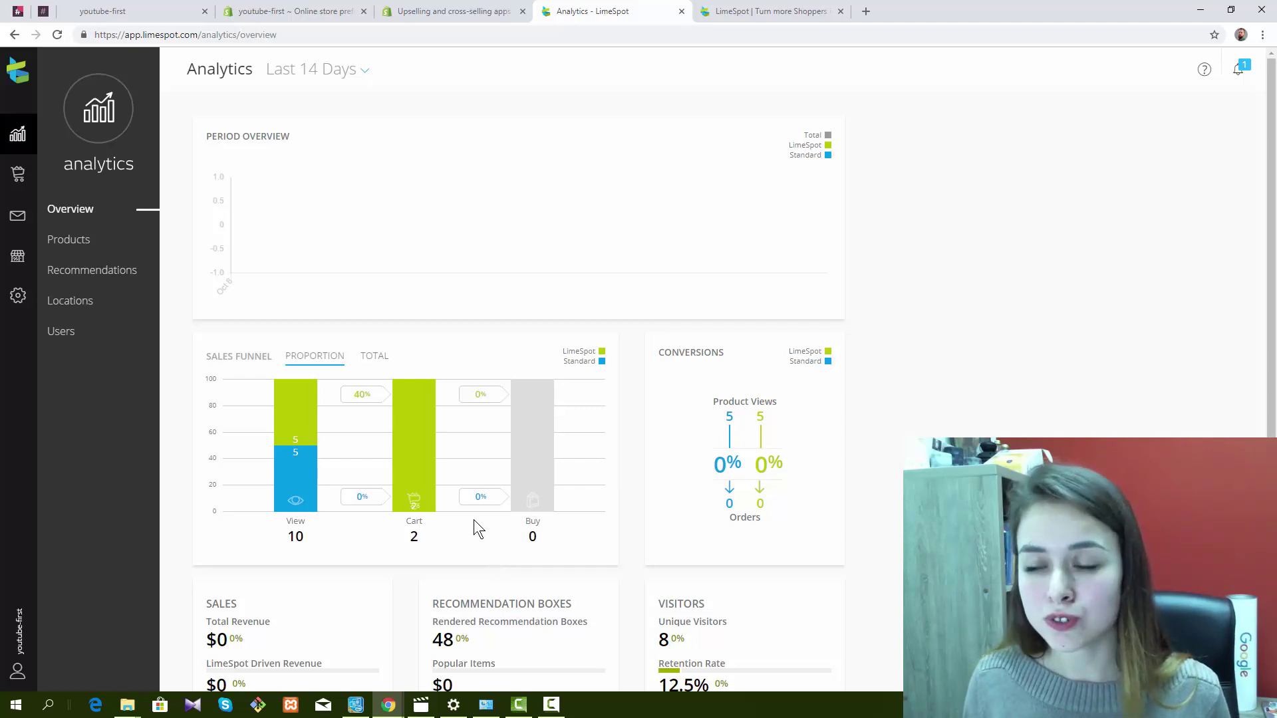
left_click(754, 11)
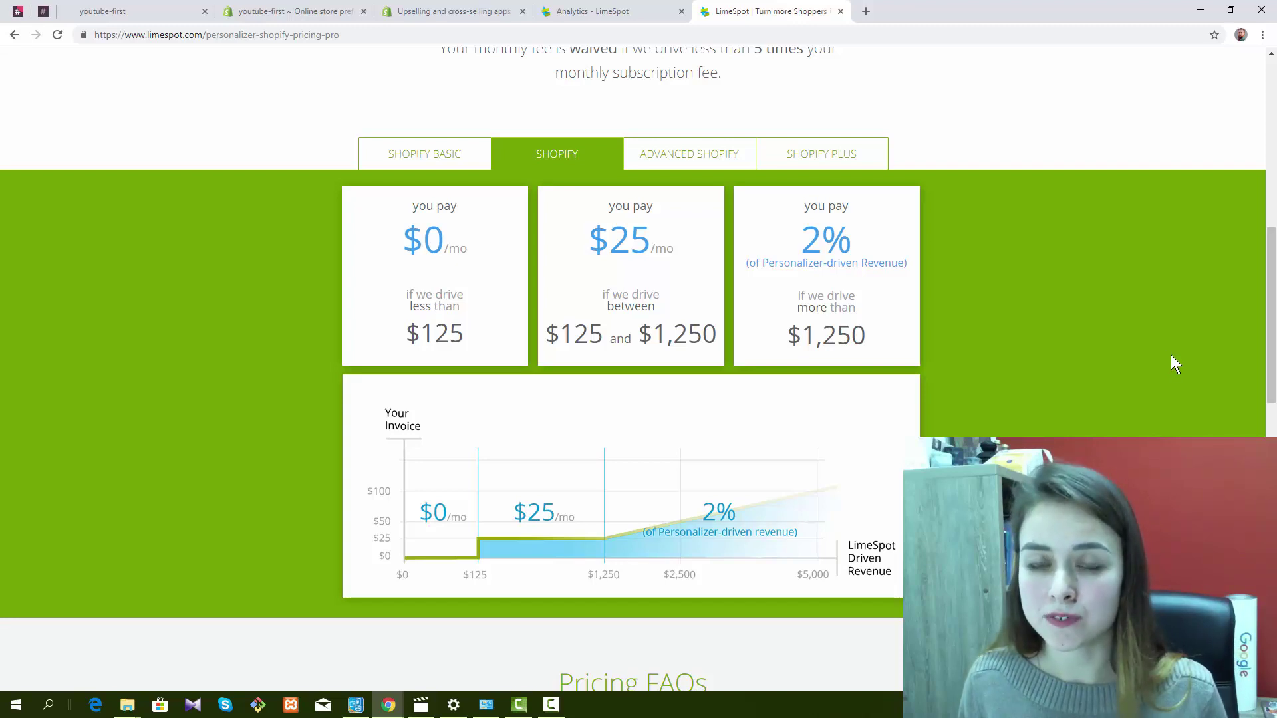
Step: Check the Most Popular Items on the storefront's home page and open the Black Leather Bag product
left_click(163, 16)
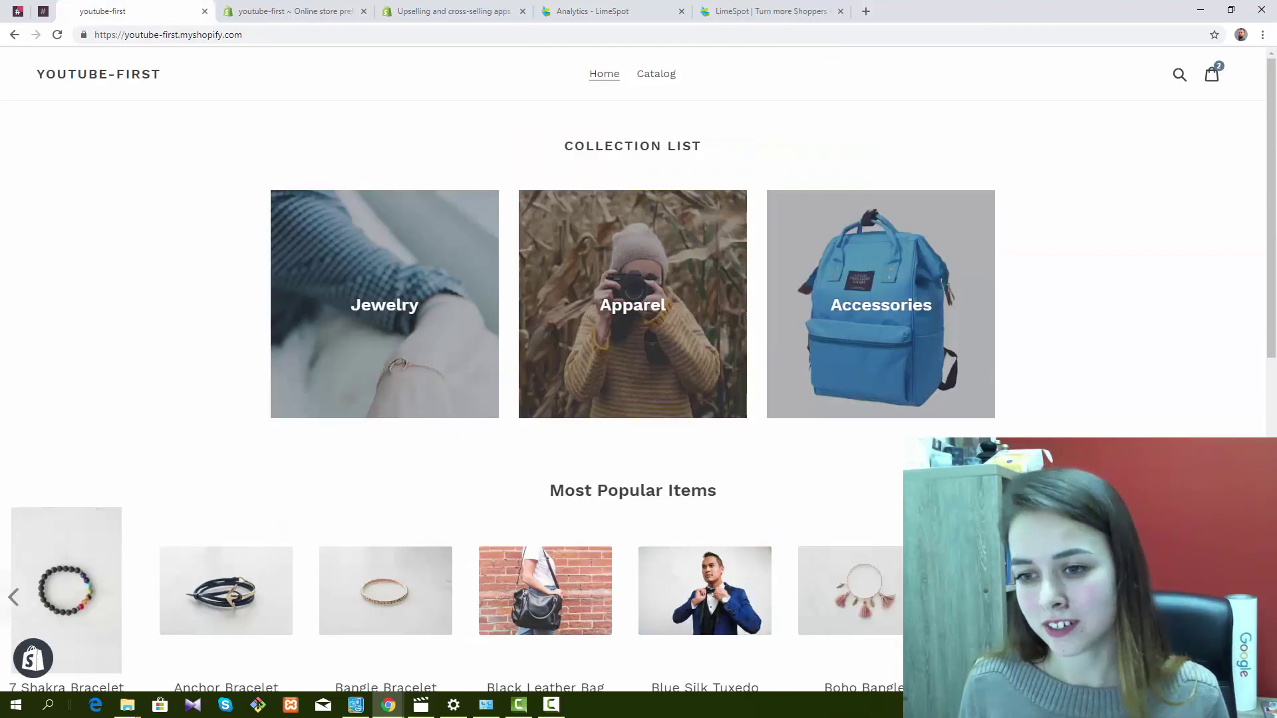
scroll(763, 489, "down", 3)
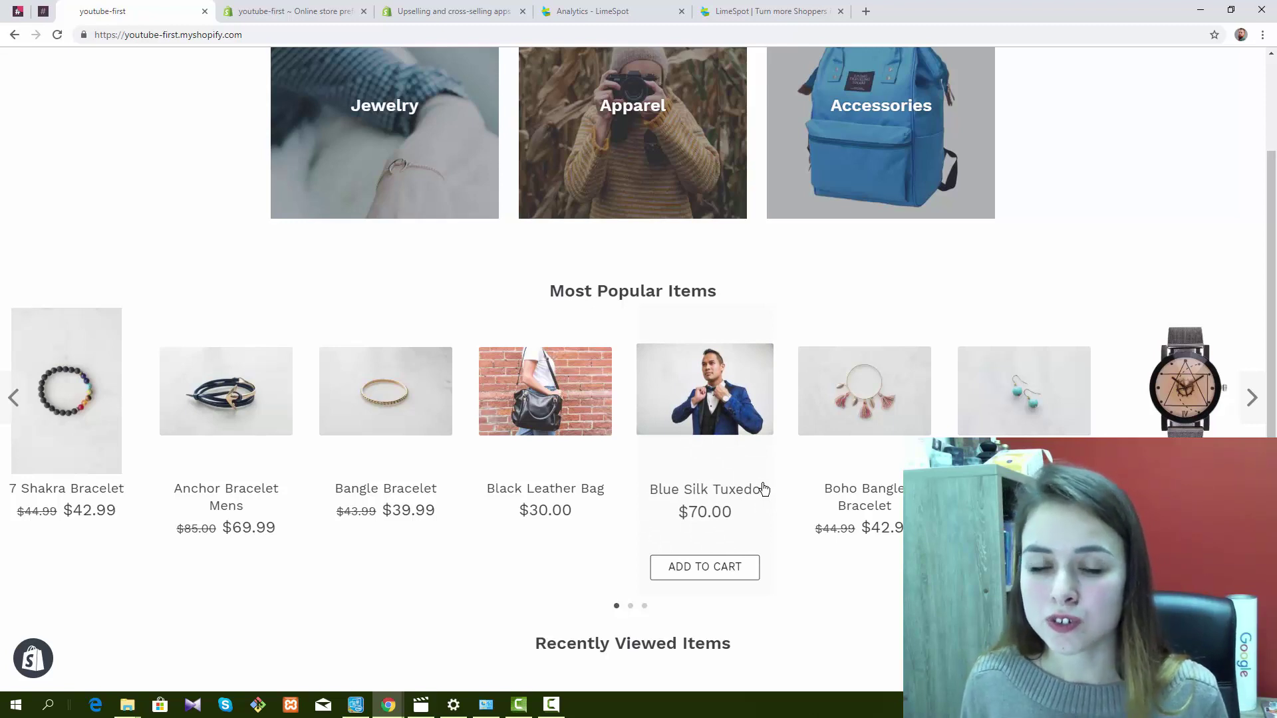
left_click(557, 421)
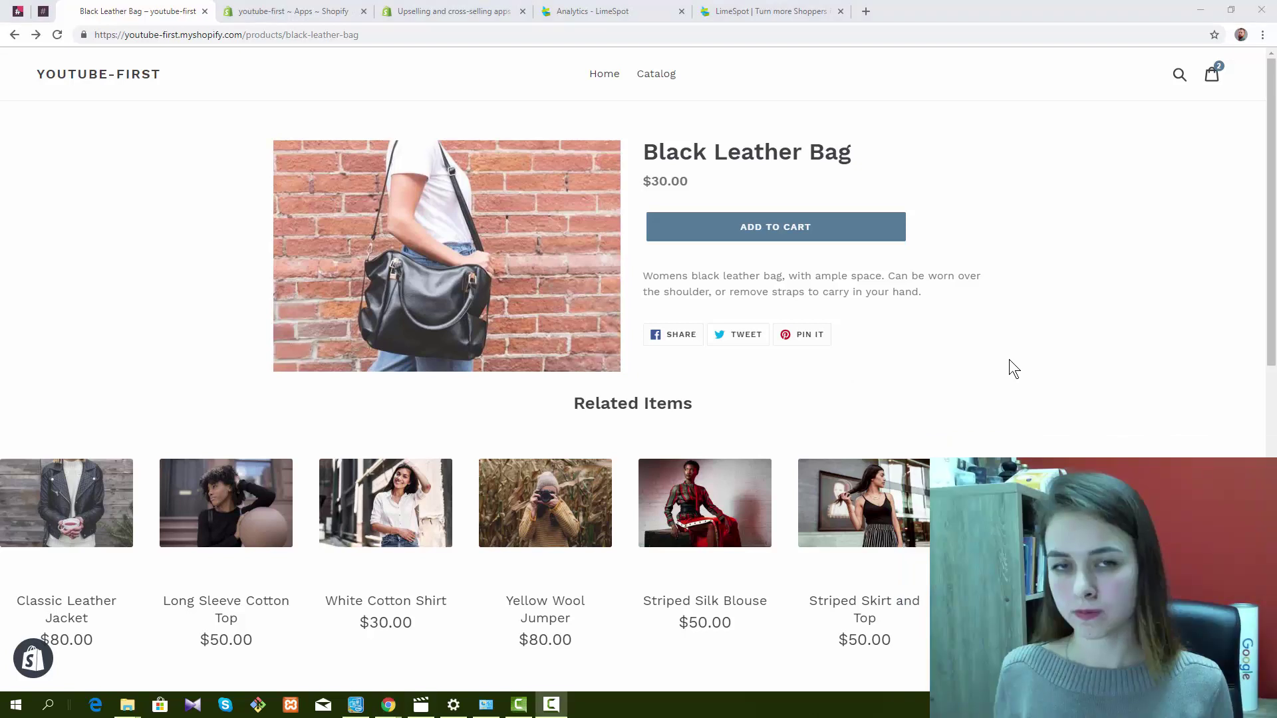
Step: In the Shopify admin, open the code editor for the Debut theme
left_click(294, 8)
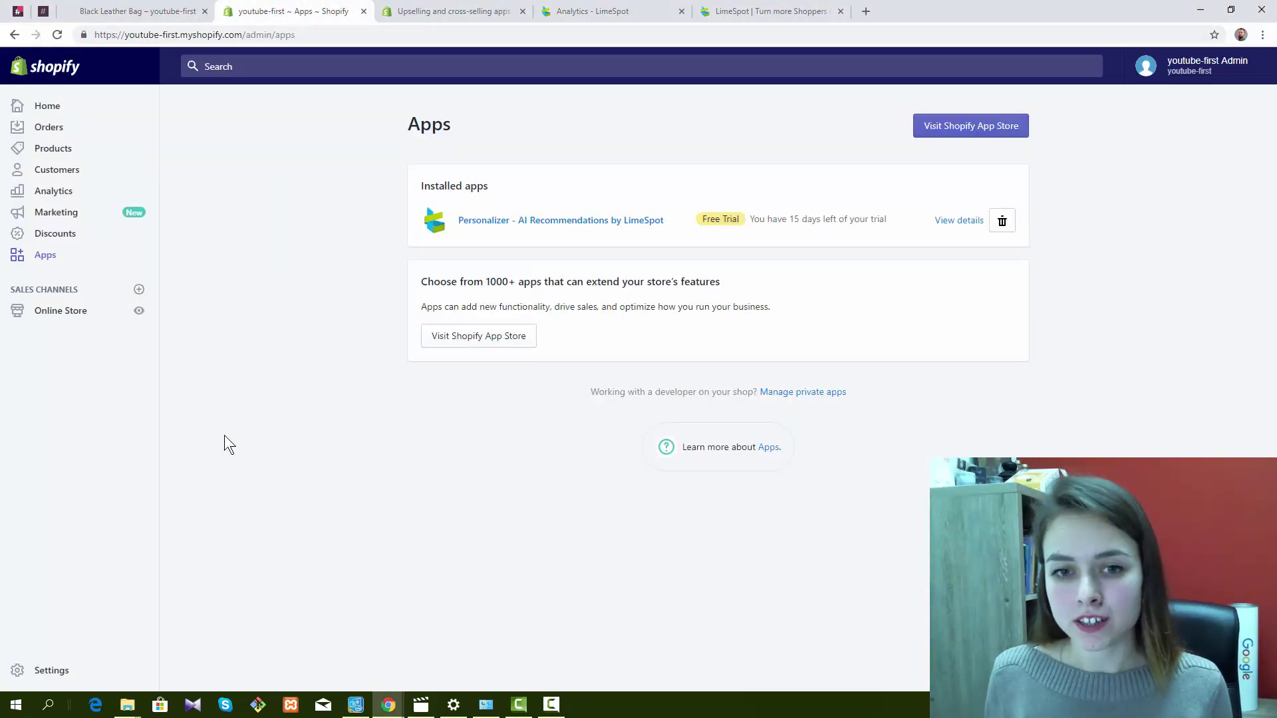
left_click(61, 311)
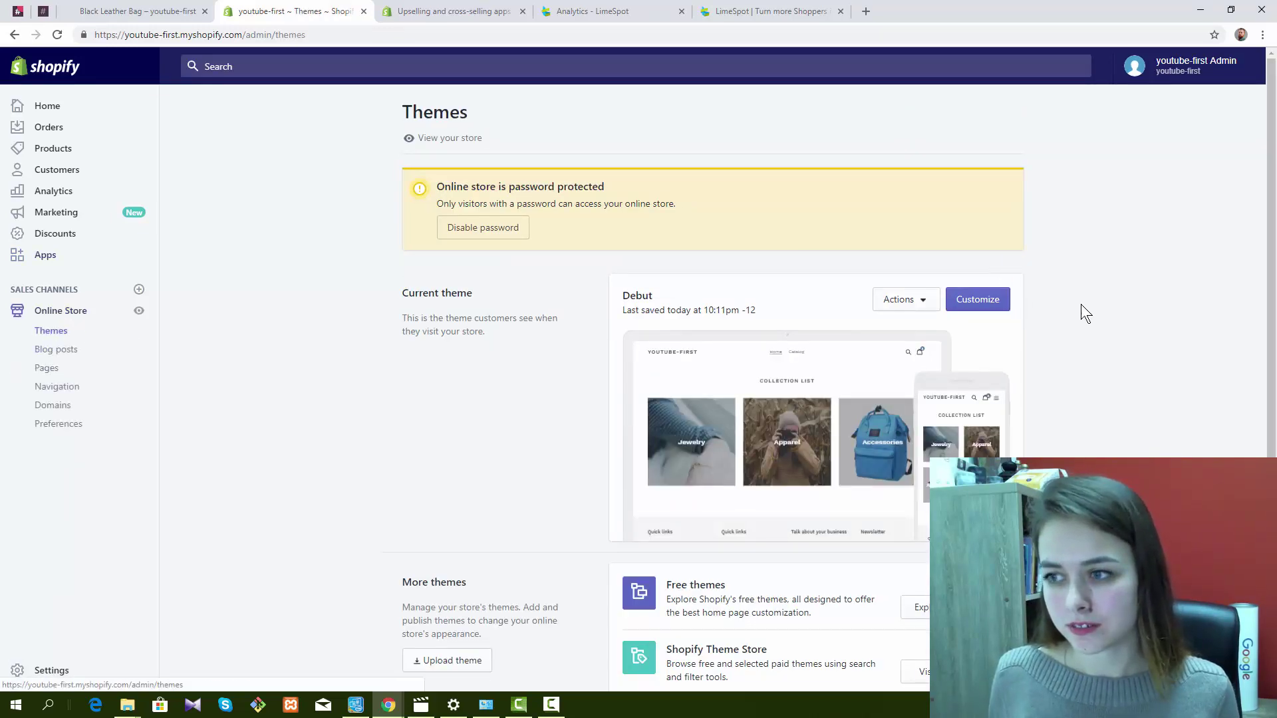
left_click(931, 299)
left_click(914, 444)
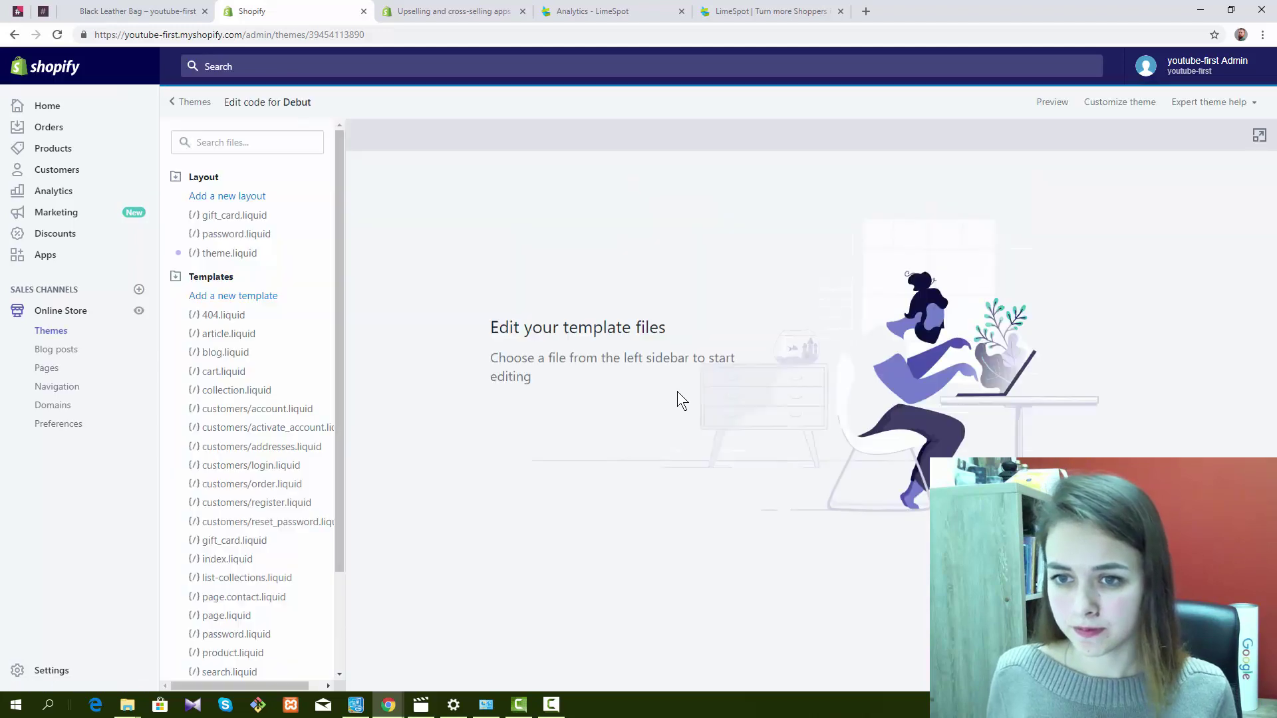
Step: Find and open the limespot.liquid file among the theme's snippets
scroll(286, 434, "down", 6)
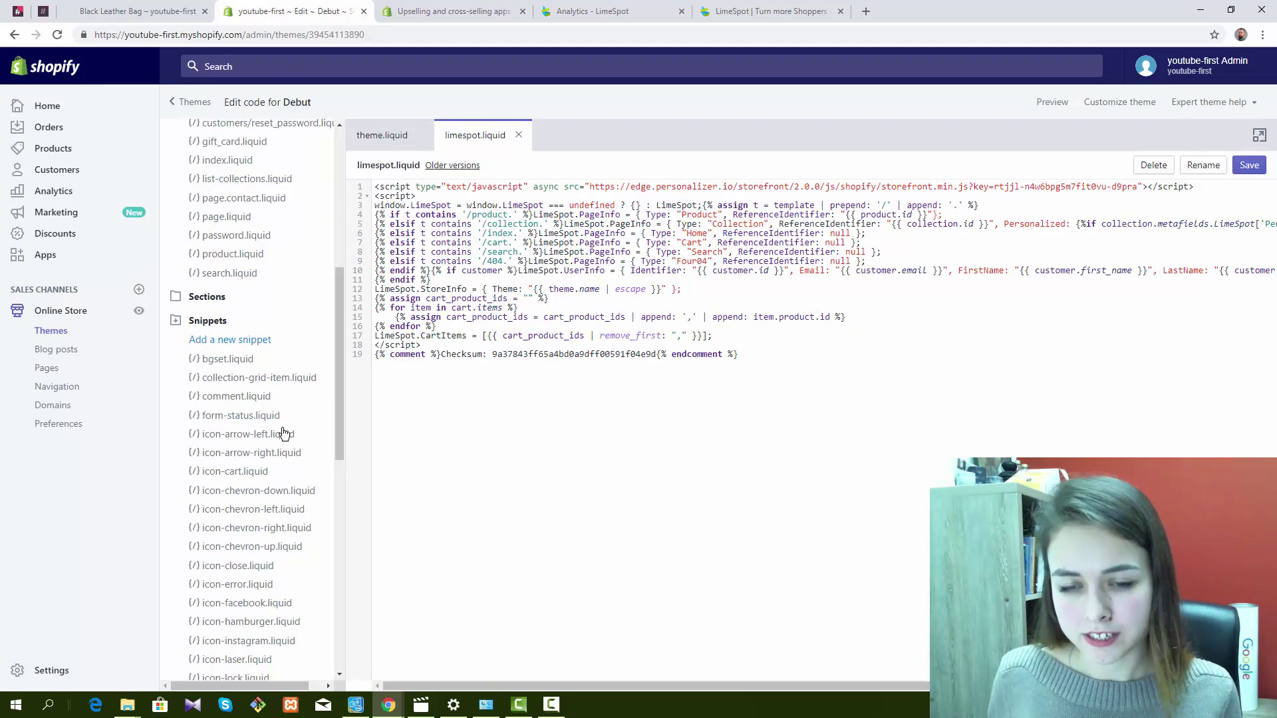
scroll(282, 428, "down", 8)
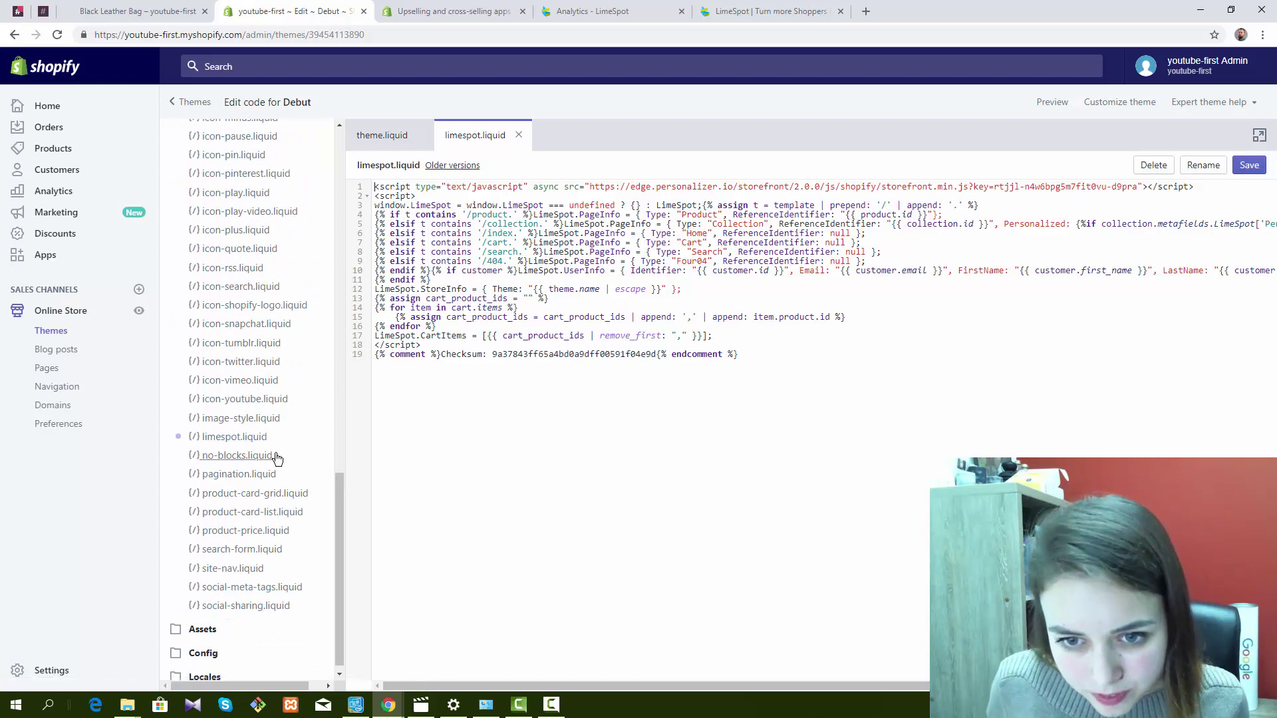
left_click(244, 439)
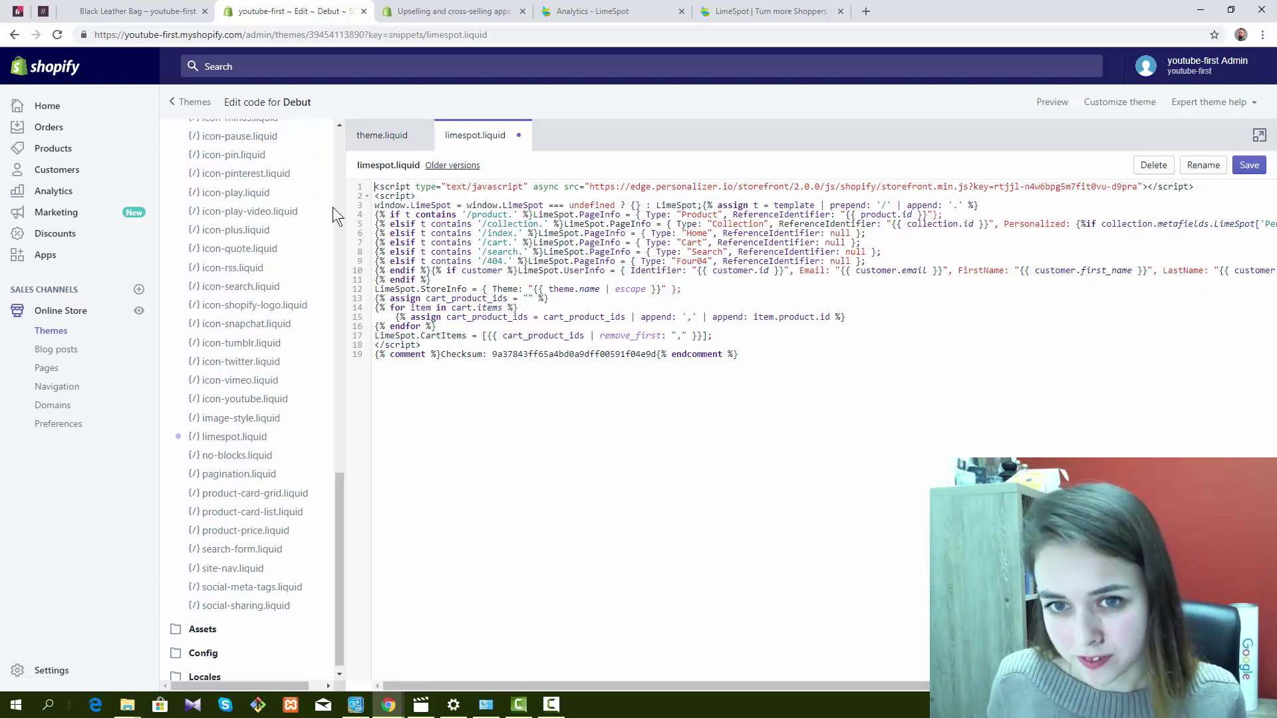
Step: Open the theme.liquid layout file and locate the limespot tags in the main content section
scroll(215, 313, "up", 10)
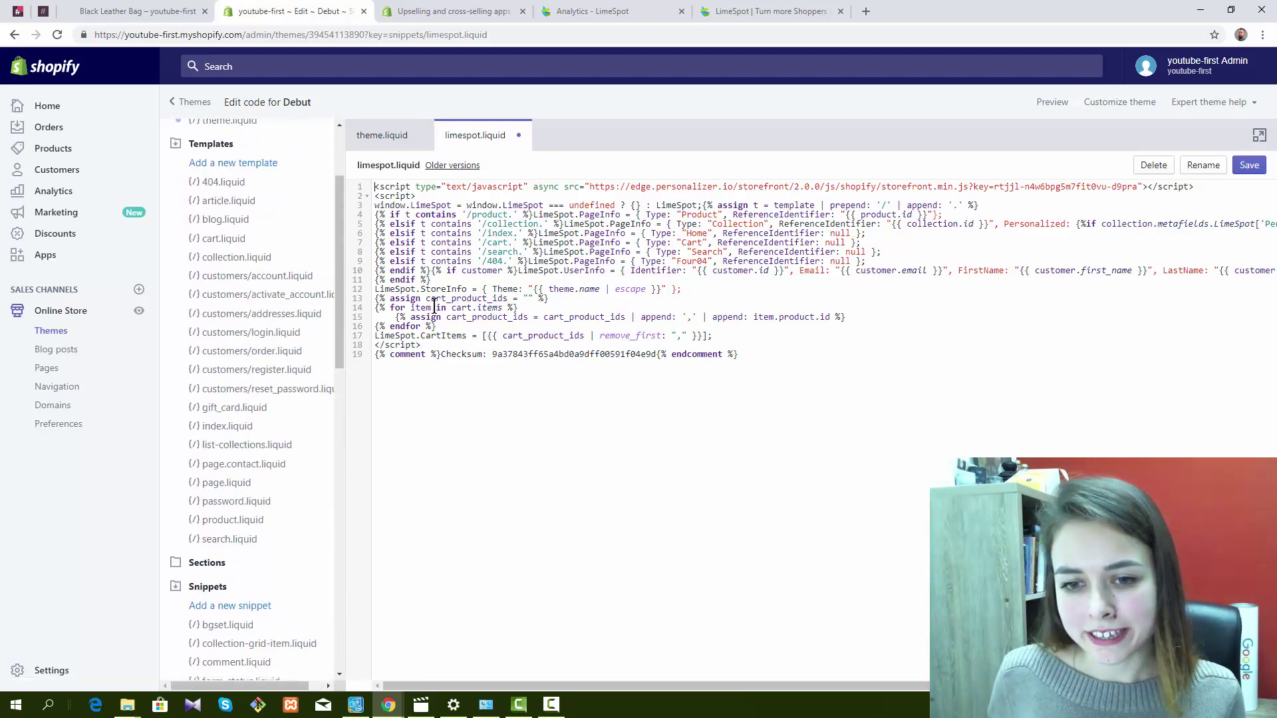
scroll(169, 333, "up", 3)
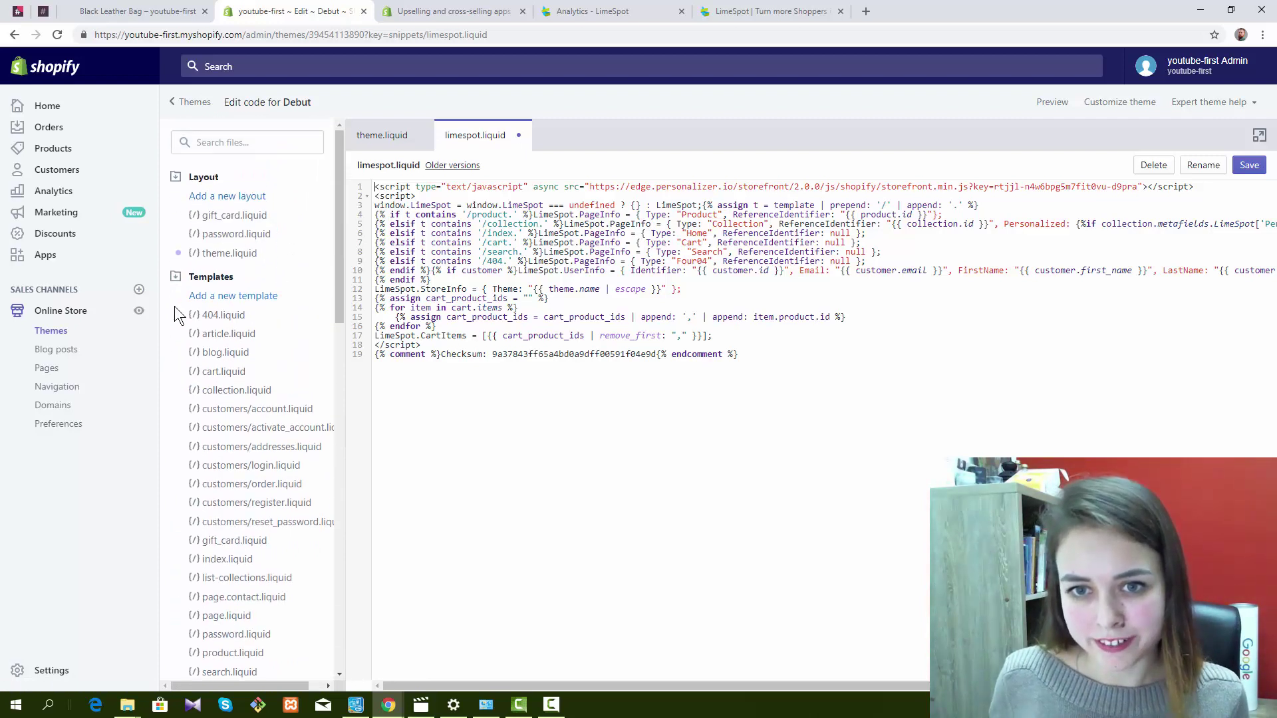
left_click(229, 253)
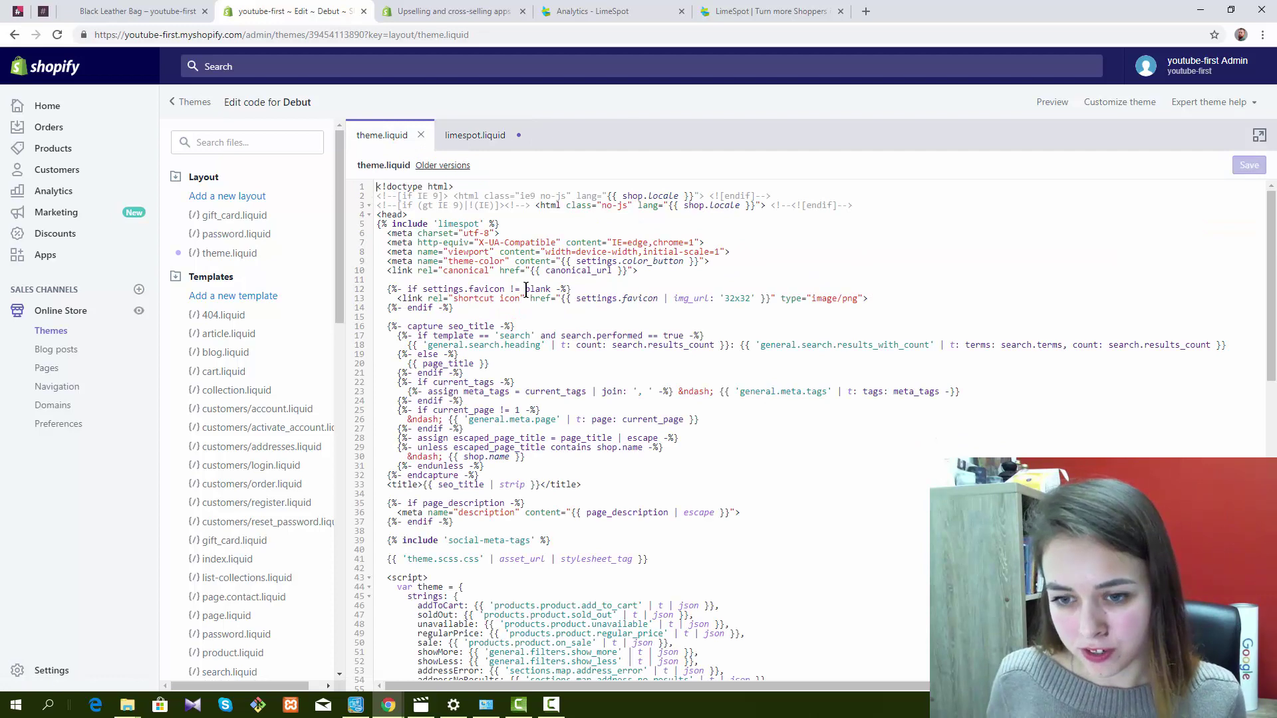
scroll(566, 474, "down", 11)
scroll(565, 474, "down", 1)
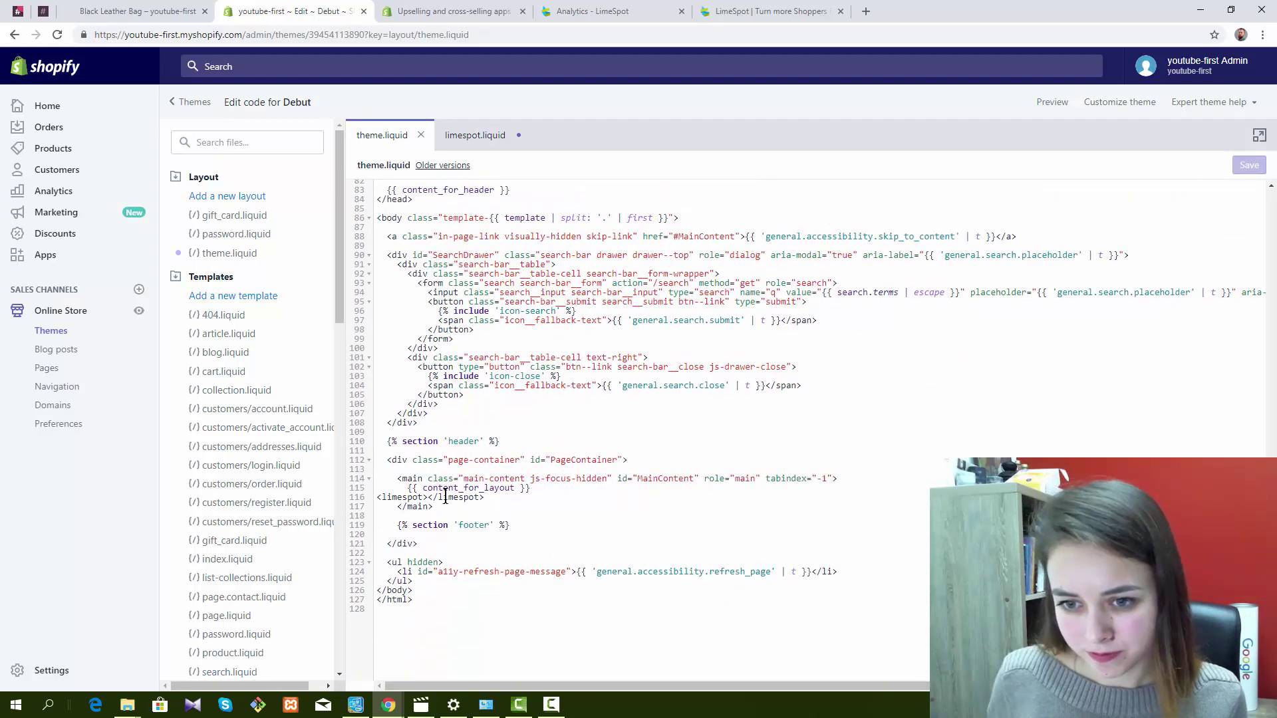